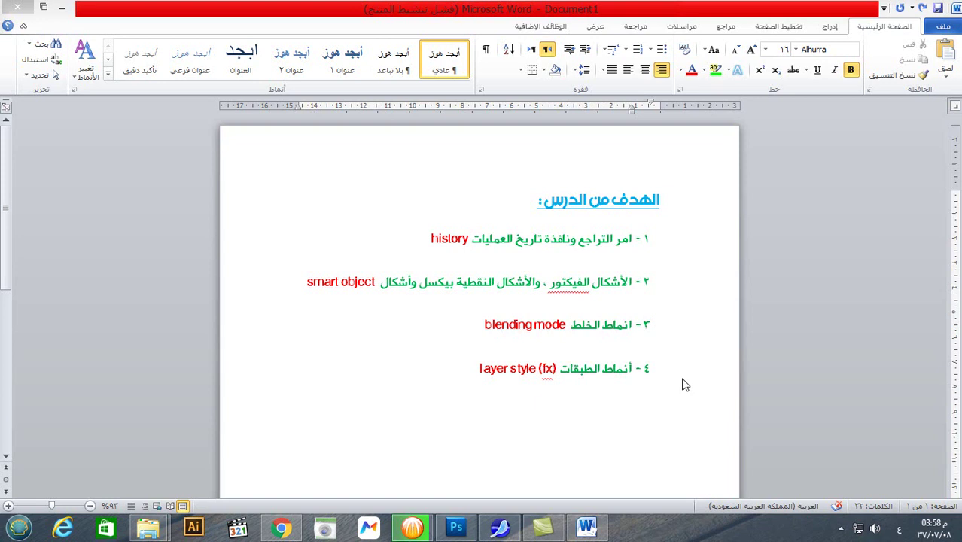
# Step: Switch to Photoshop and, with the Move tool active, select Layer 1 in the layer list and toggle its visibility off and on
pyautogui.click(456, 527)
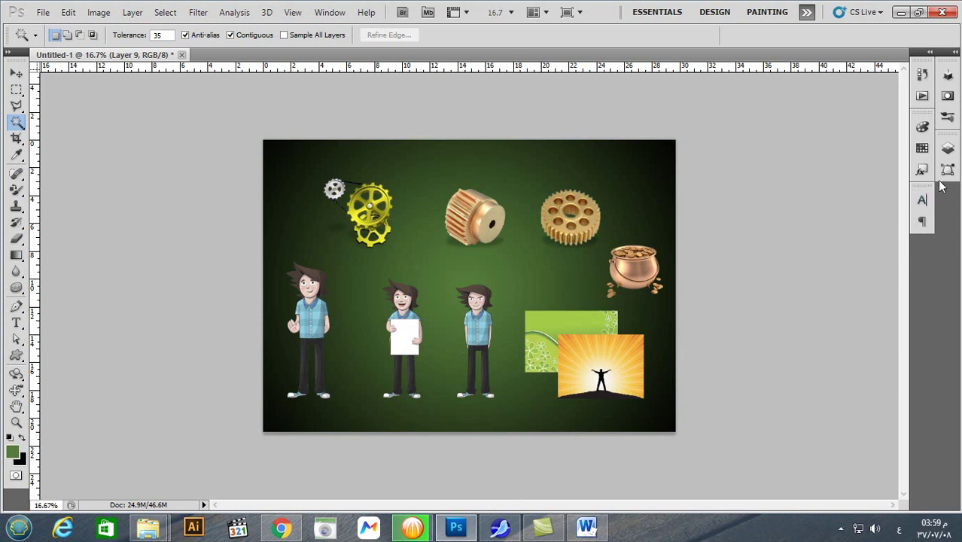
pyautogui.click(948, 150)
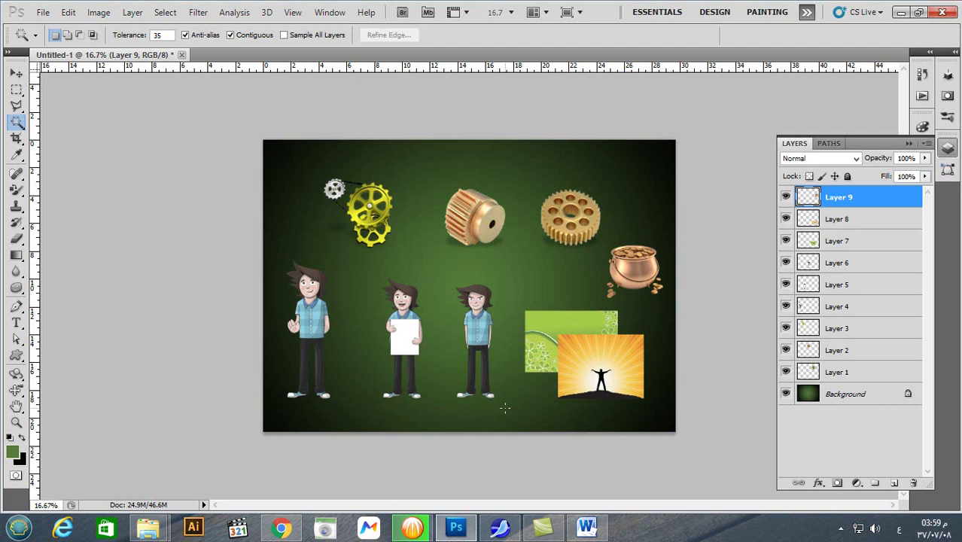
pyautogui.click(13, 76)
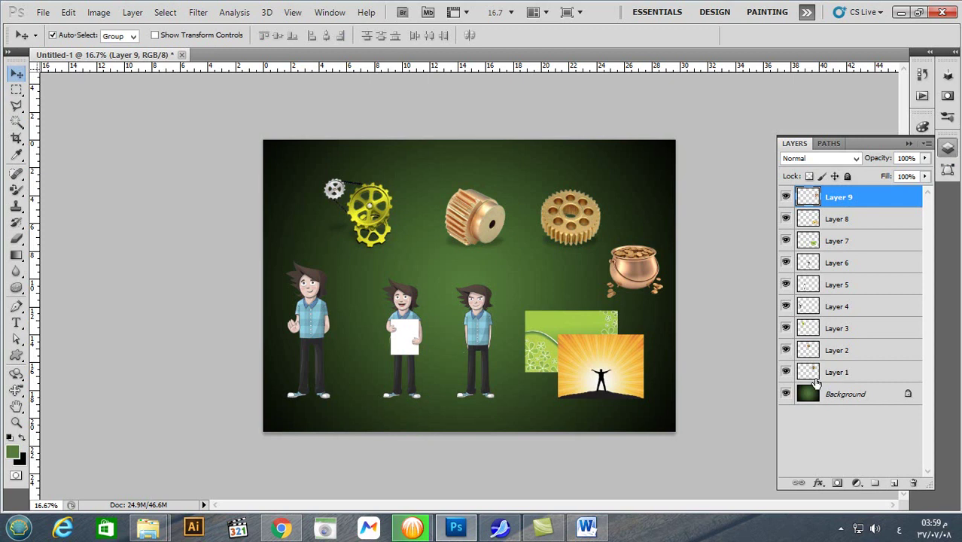
pyautogui.click(792, 373)
pyautogui.click(787, 371)
pyautogui.click(786, 371)
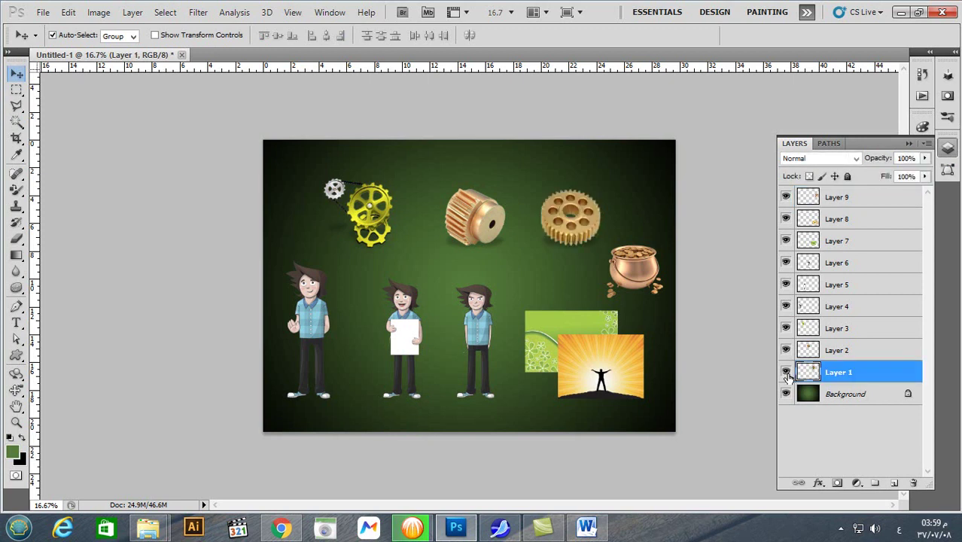
# Step: Move the round gear on Layer 1 slightly up and to the right, and enlarge it with Free Transform
pyautogui.moveTo(588, 232); pyautogui.dragTo(593, 220)
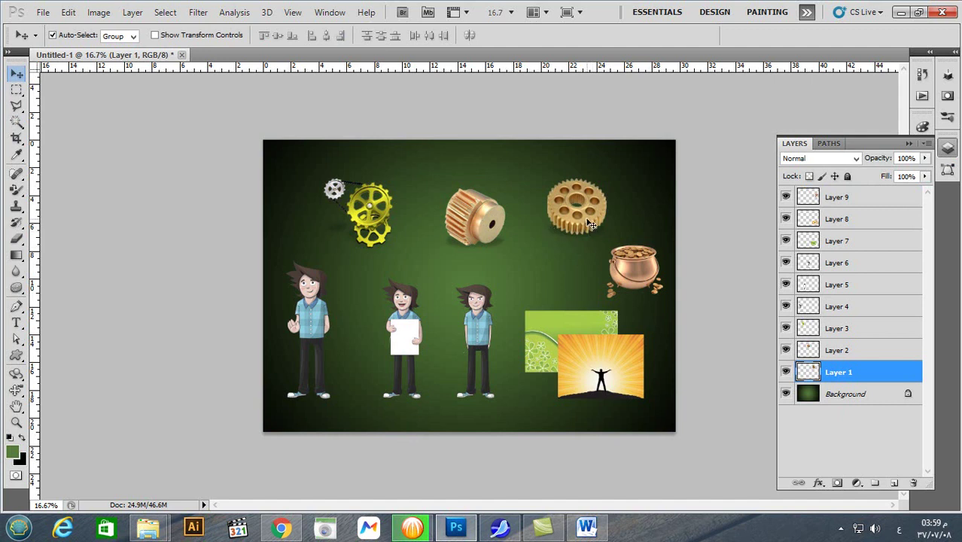
pyautogui.hotkey('ctrl', 't')
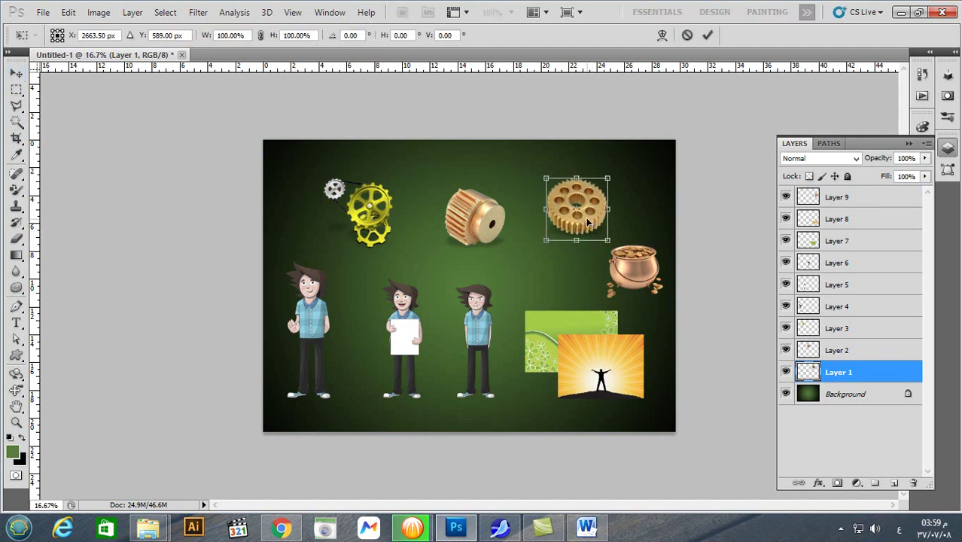
pyautogui.moveTo(607, 178); pyautogui.dragTo(638, 155)
pyautogui.press('Return')
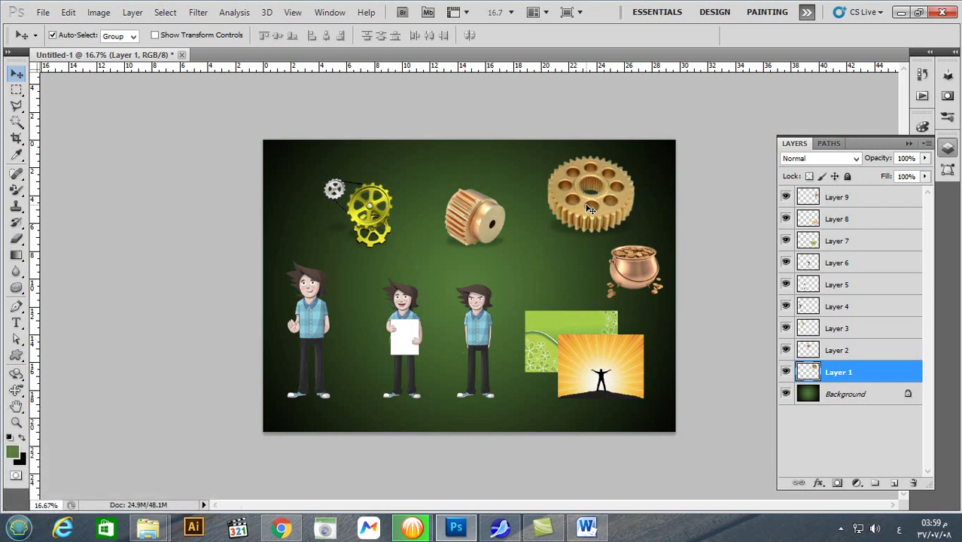
# Step: Undo the round gear's enlargement and move, and step back further to restore the pot of coins to its larger size
pyautogui.hotkey('ctrl', 'z')
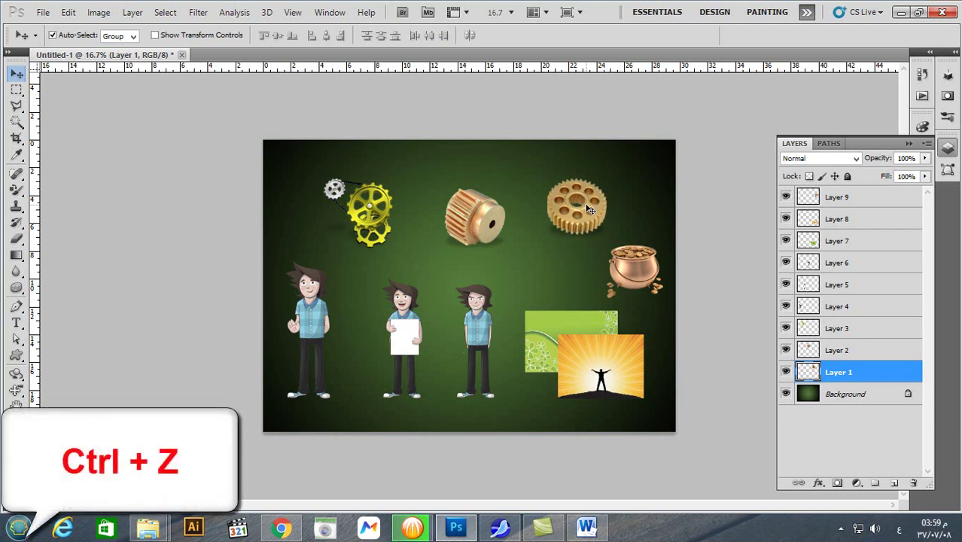
pyautogui.hotkey('ctrl', 'z')
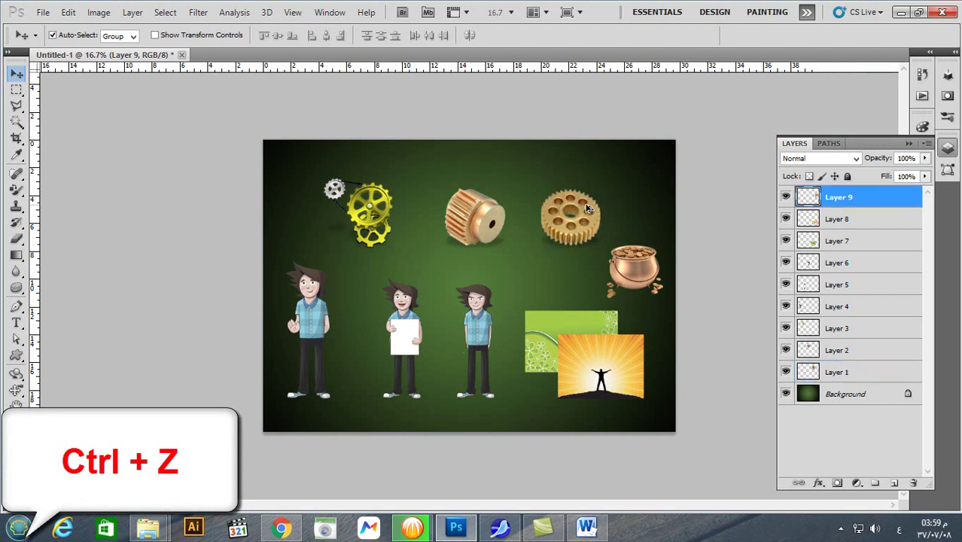
pyautogui.hotkey('ctrl', 'z')
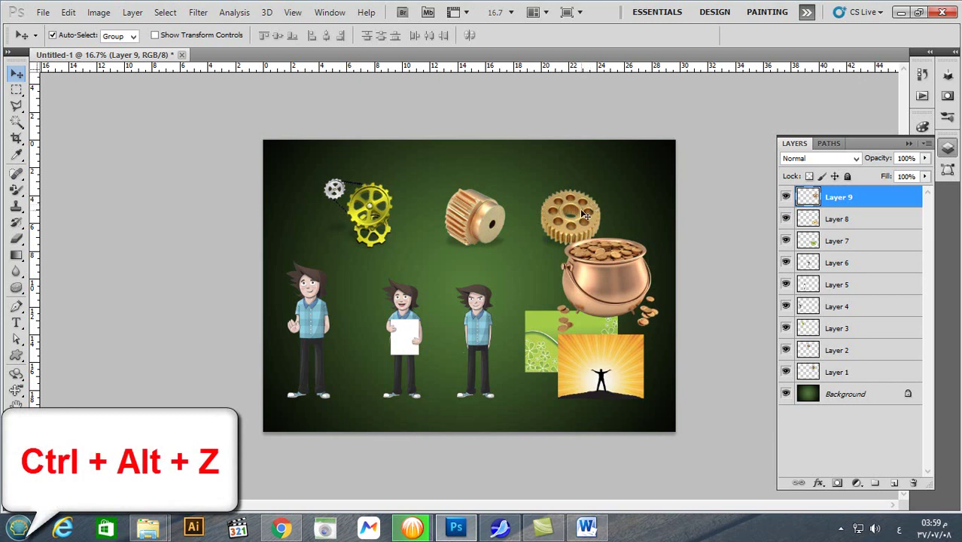
# Step: Move the pot of coins to the canvas's upper-right corner and shift the round and cylindrical copper gears up and to the left
pyautogui.moveTo(598, 277); pyautogui.dragTo(668, 178)
pyautogui.moveTo(586, 233); pyautogui.dragTo(557, 188)
pyautogui.moveTo(489, 225); pyautogui.dragTo(462, 193)
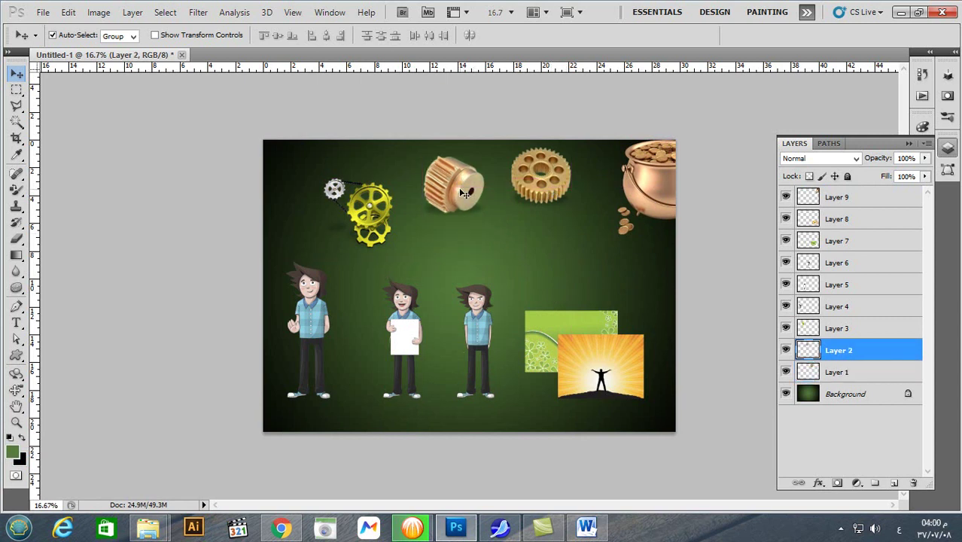
# Step: Enlarge the cylindrical copper gear on Layer 2 with Free Transform
pyautogui.hotkey('ctrl', 't')
pyautogui.moveTo(487, 219); pyautogui.dragTo(494, 234)
pyautogui.moveTo(413, 230); pyautogui.dragTo(422, 244)
pyautogui.press('Return')
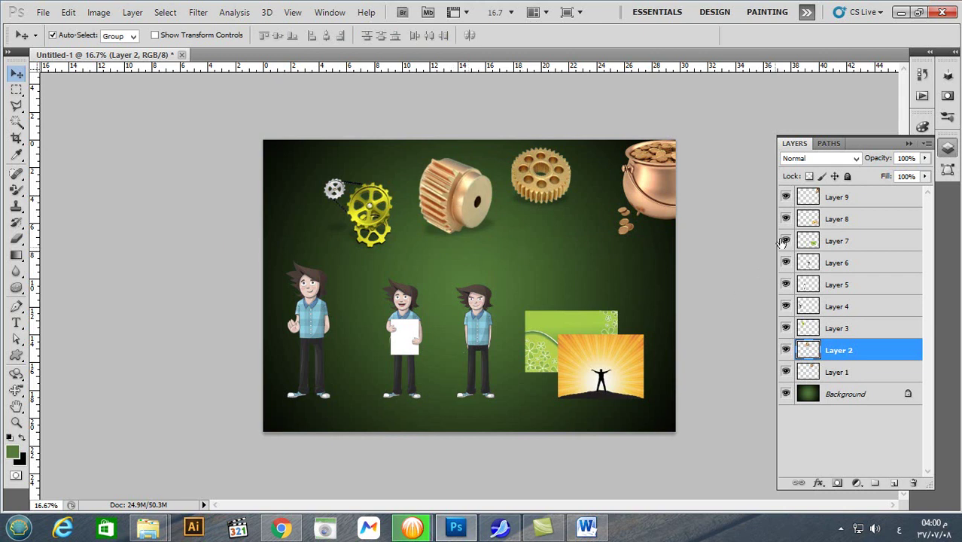
# Step: Display the History list of recorded operations, hide it and show it again
pyautogui.click(923, 76)
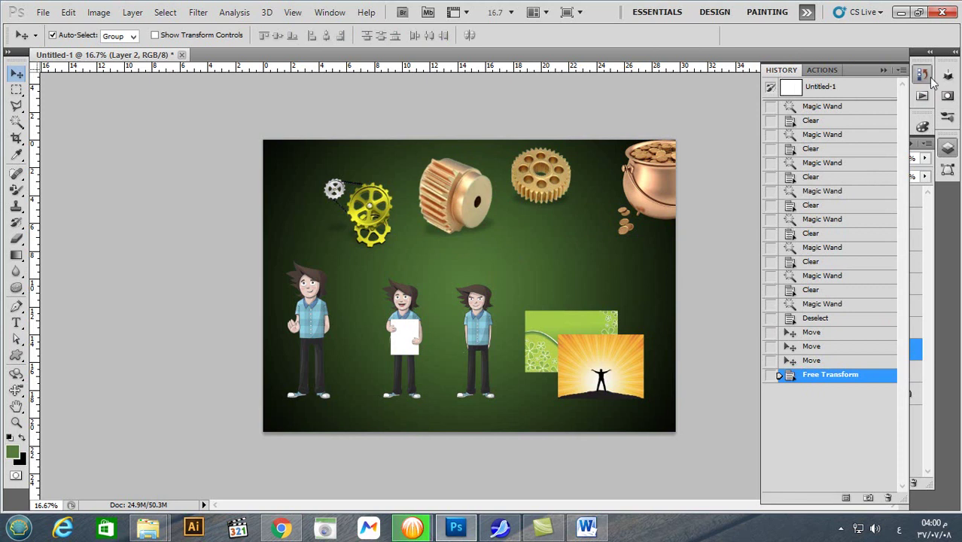
pyautogui.click(330, 13)
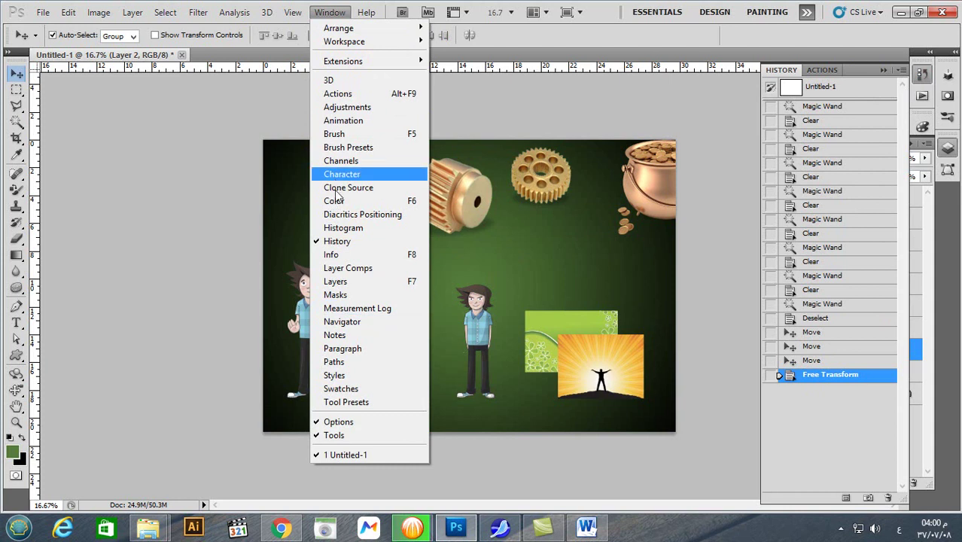
pyautogui.click(342, 248)
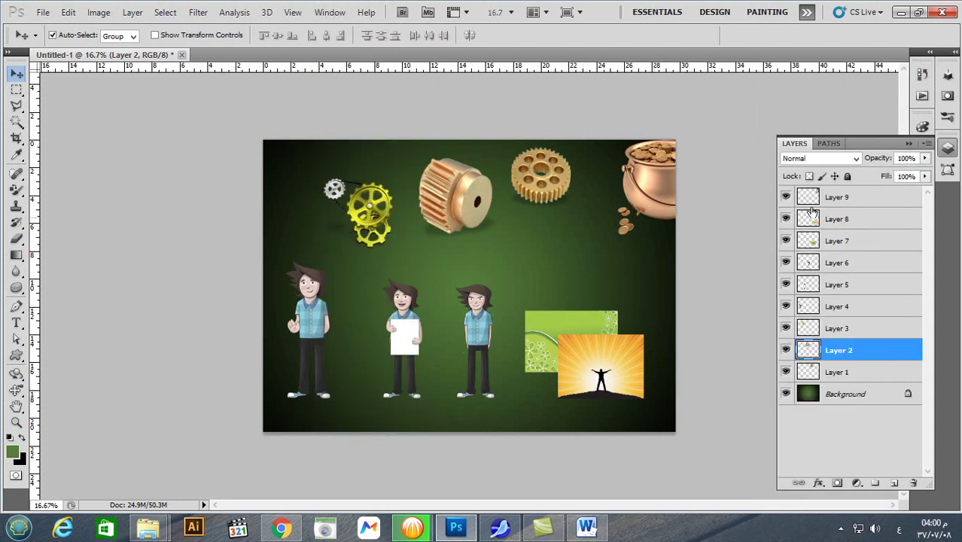
pyautogui.click(331, 15)
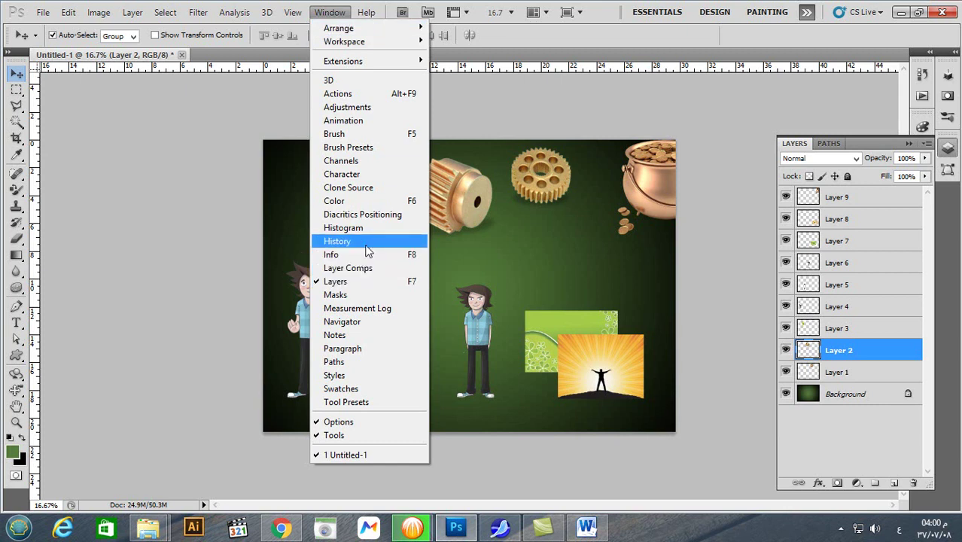
pyautogui.click(342, 242)
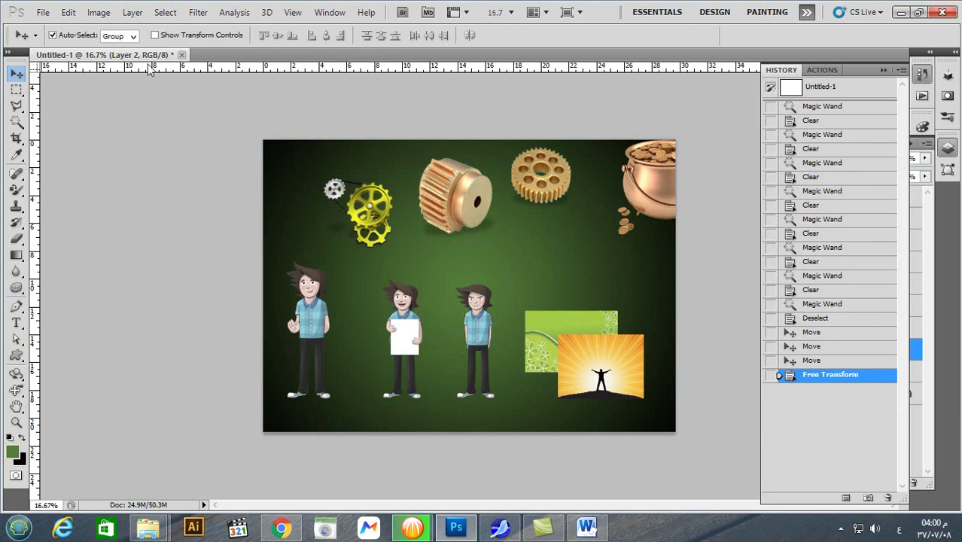
# Step: Review the History States setting in the Performance preferences and accept the dialog without changes
pyautogui.click(67, 15)
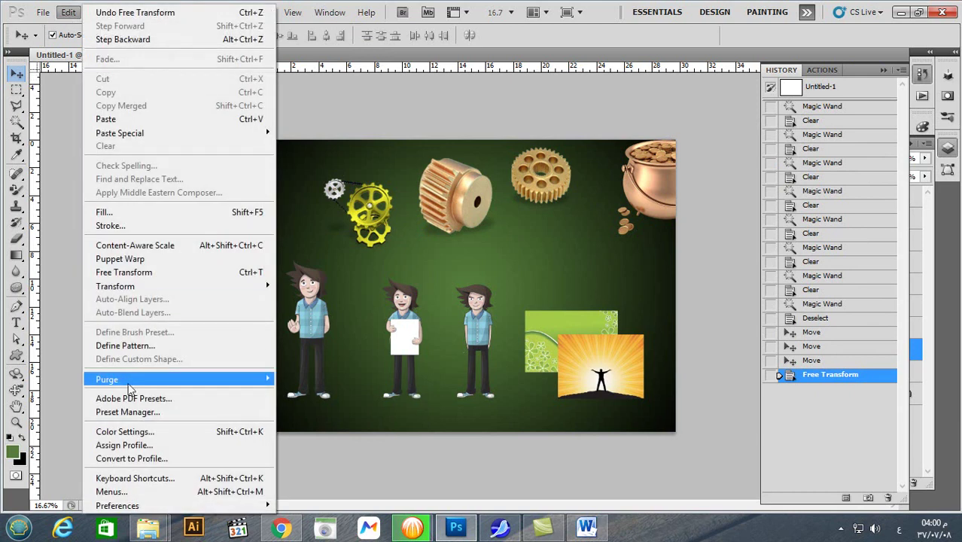
pyautogui.moveTo(172, 513)
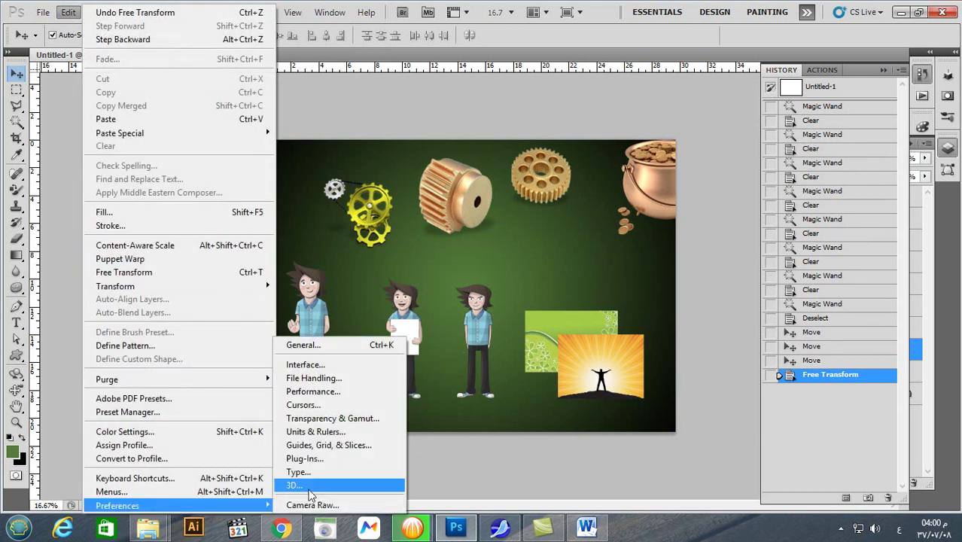
pyautogui.click(358, 399)
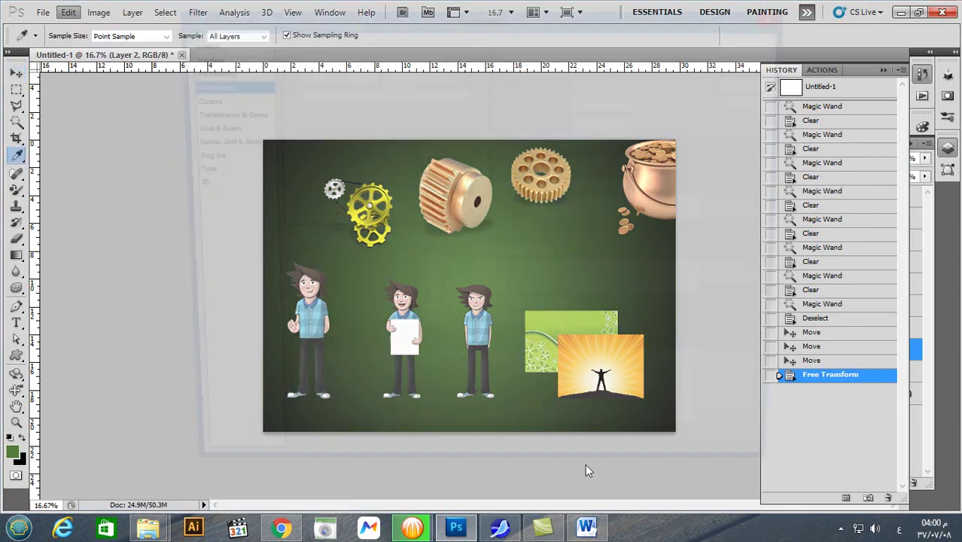
pyautogui.moveTo(587, 154)
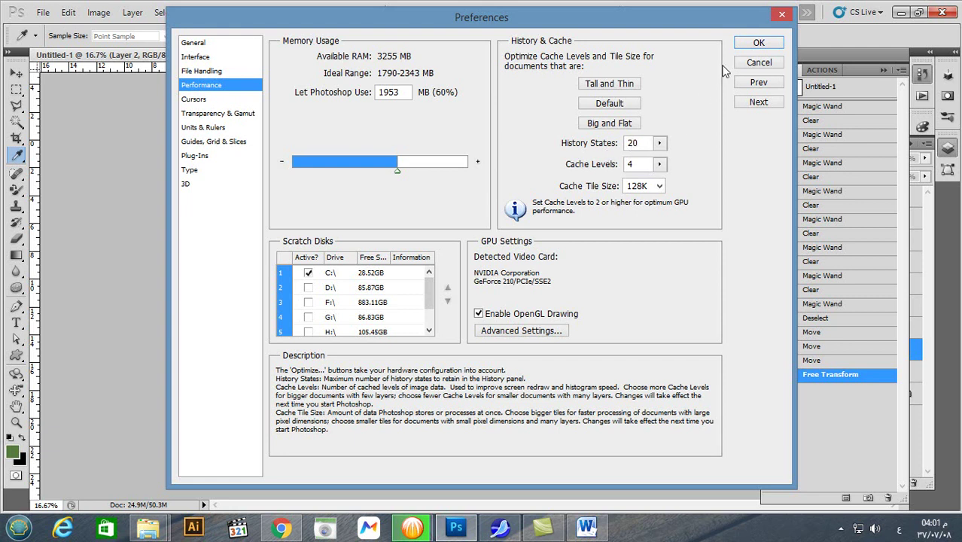
pyautogui.click(759, 43)
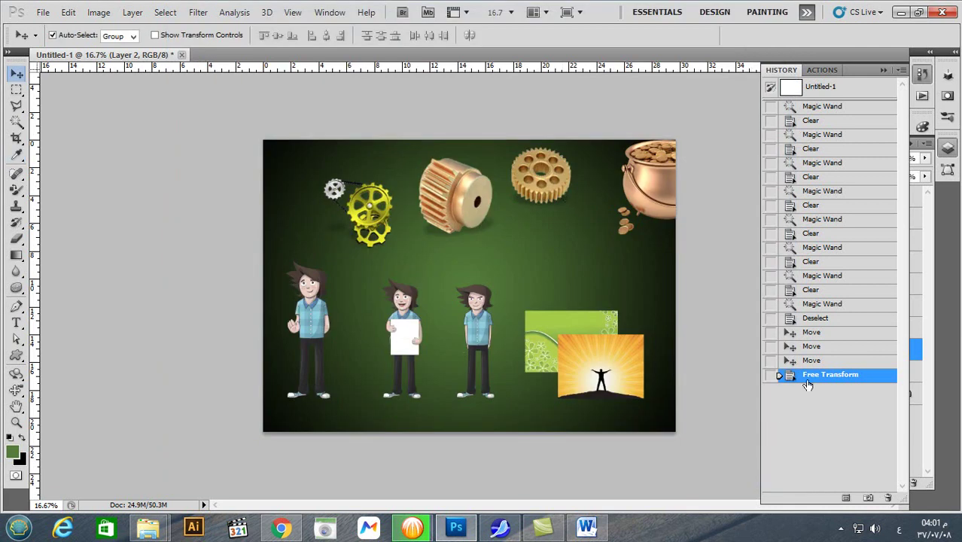
# Step: Revert through the history states one by one to the last Magic Wand state, and return to the first Move state
pyautogui.click(827, 363)
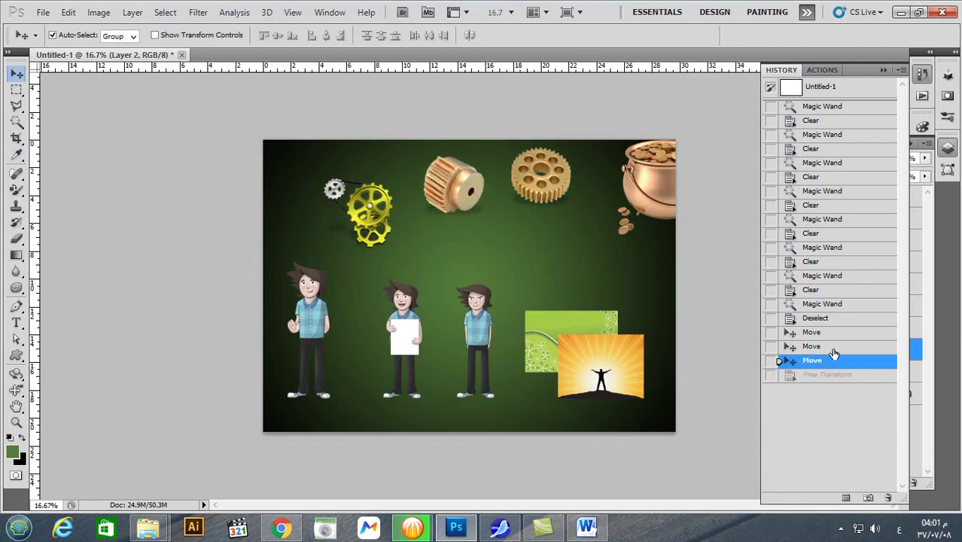
pyautogui.click(835, 348)
pyautogui.click(835, 334)
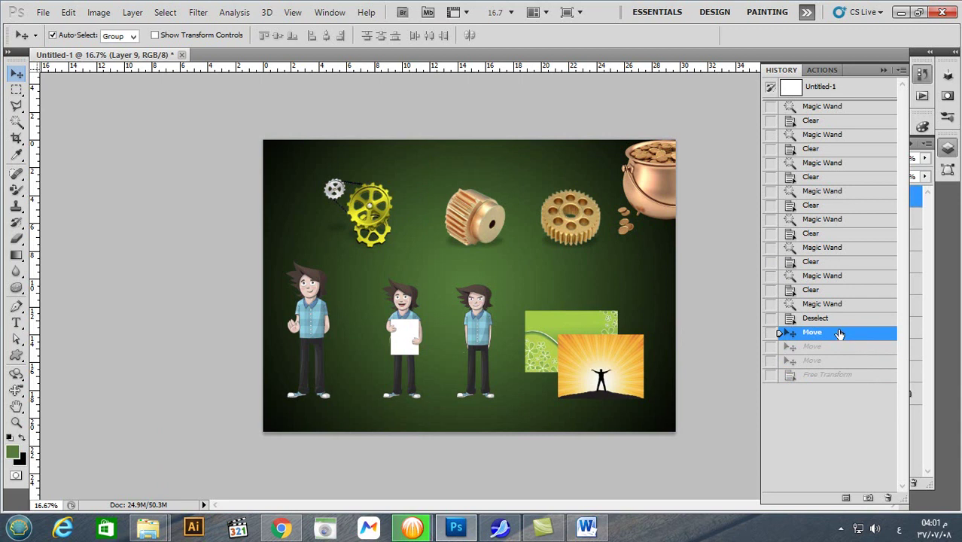
pyautogui.click(842, 322)
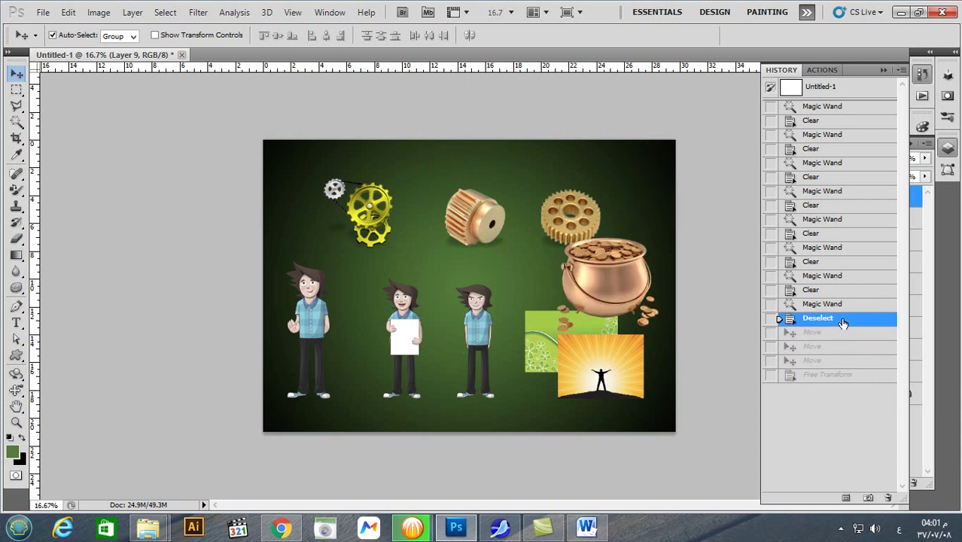
pyautogui.click(839, 305)
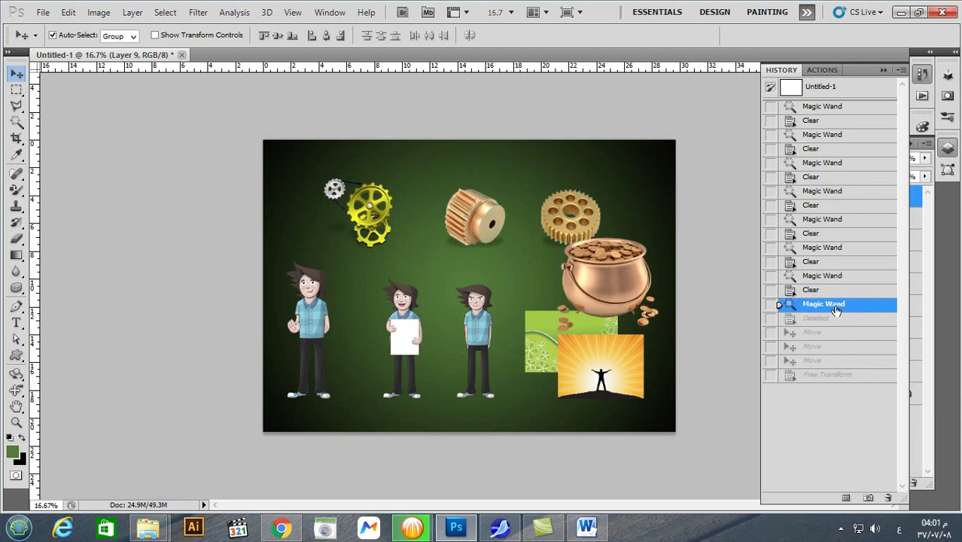
pyautogui.click(826, 321)
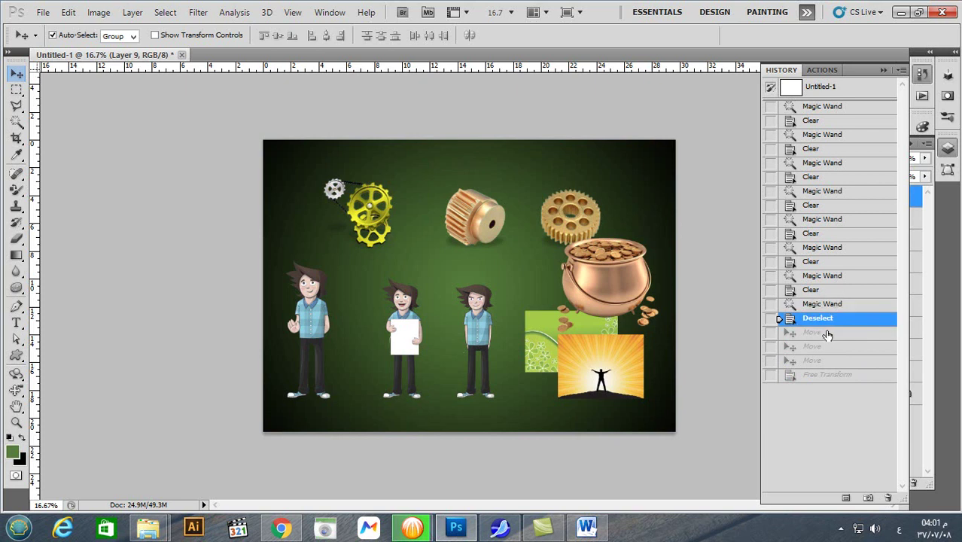
pyautogui.click(827, 333)
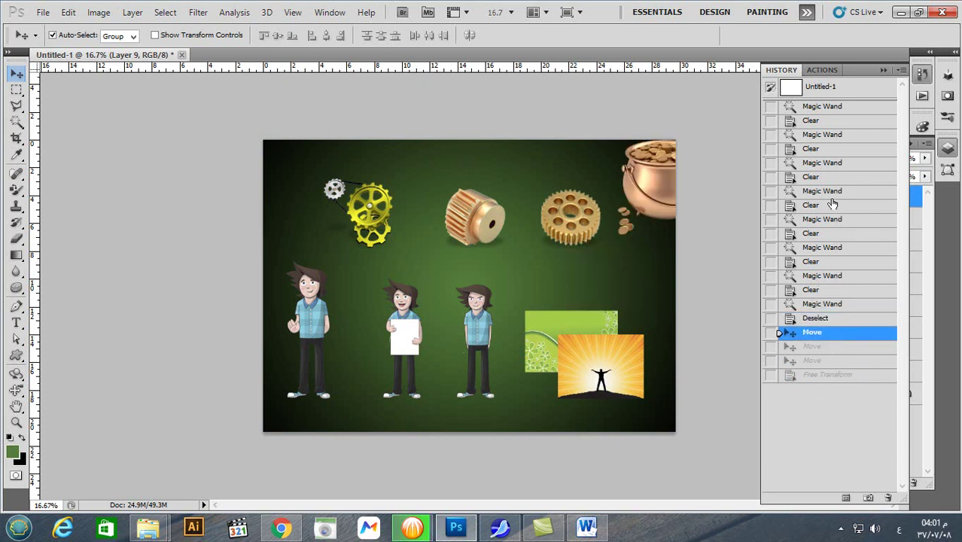
# Step: Step backward three states to Clear, and restore the first Move state from the history
pyautogui.hotkey('ctrl', 'alt', 'z')
pyautogui.hotkey('ctrl', 'alt', 'z')
pyautogui.hotkey('ctrl', 'alt', 'z')
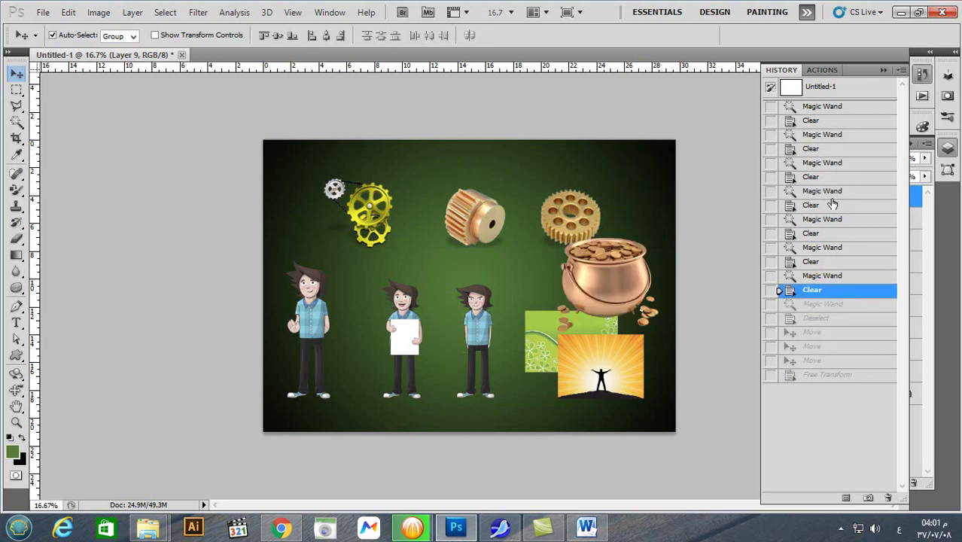
pyautogui.click(838, 332)
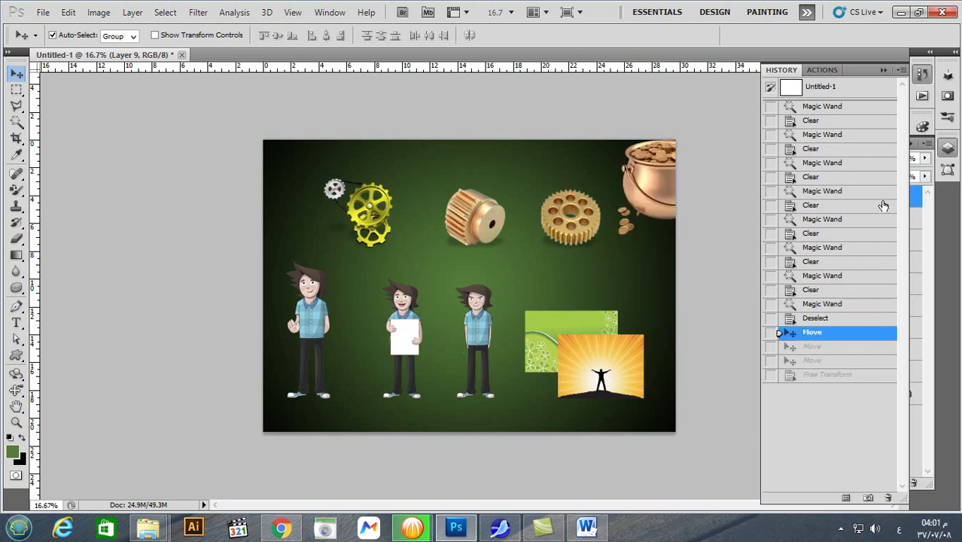
# Step: Hide the History list, check the lesson objectives in the Word document and return to Photoshop
pyautogui.click(923, 79)
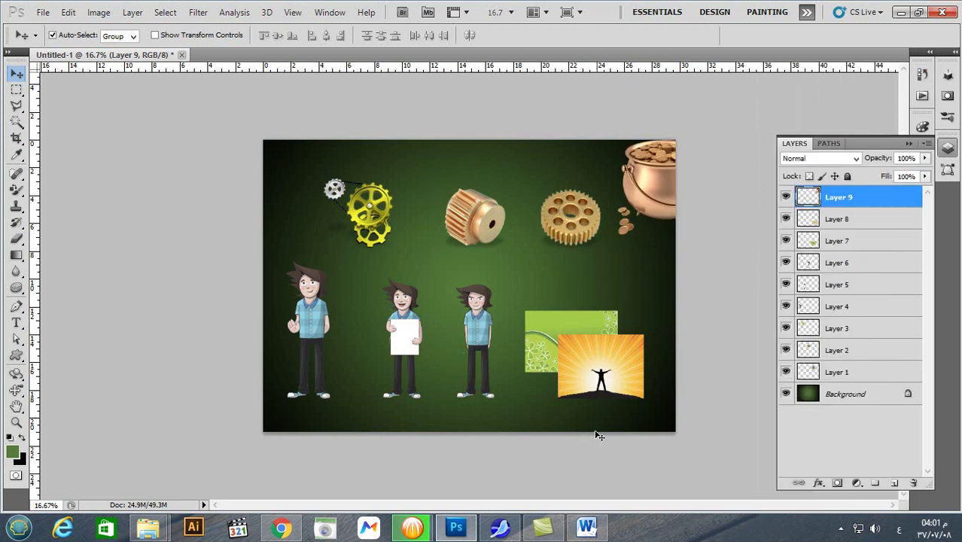
pyautogui.click(588, 528)
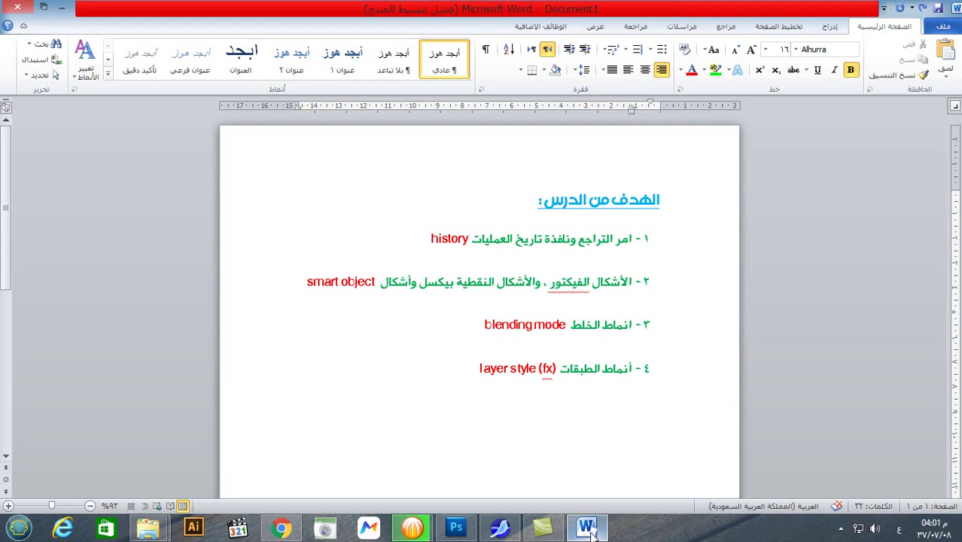
pyautogui.click(590, 530)
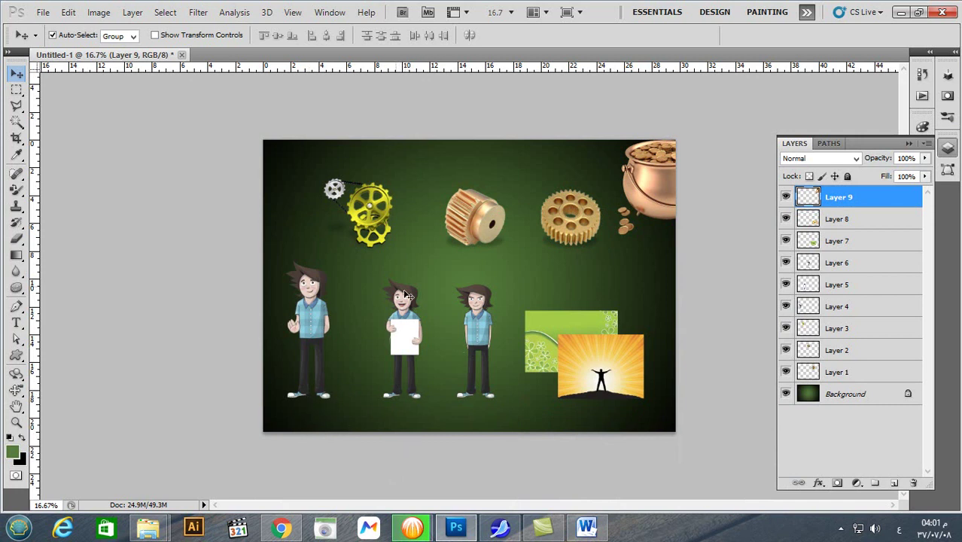
# Step: Draw a grass-blade custom shape as a vector shape layer just above the middle copper gear
pyautogui.click(16, 354)
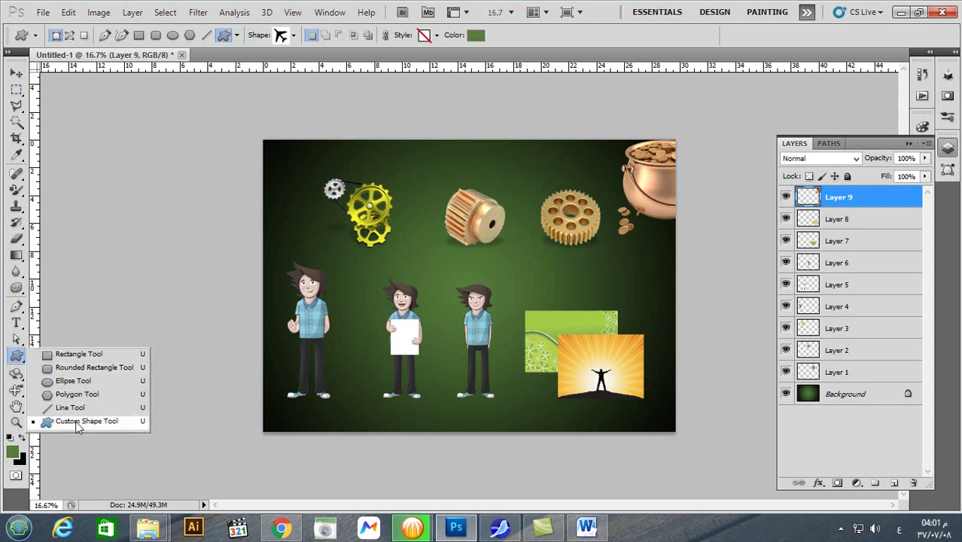
pyautogui.click(293, 36)
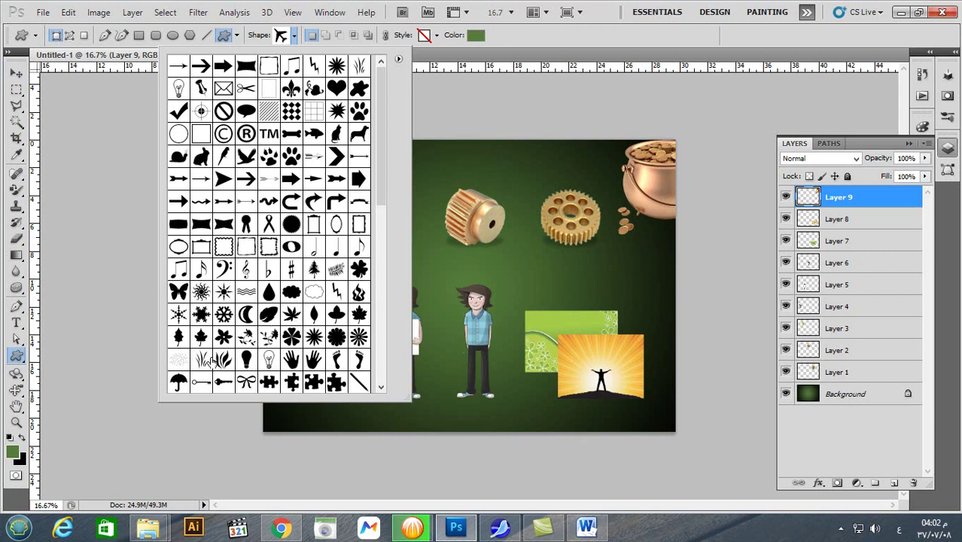
pyautogui.click(224, 359)
pyautogui.click(425, 147)
pyautogui.moveTo(425, 147); pyautogui.dragTo(463, 188)
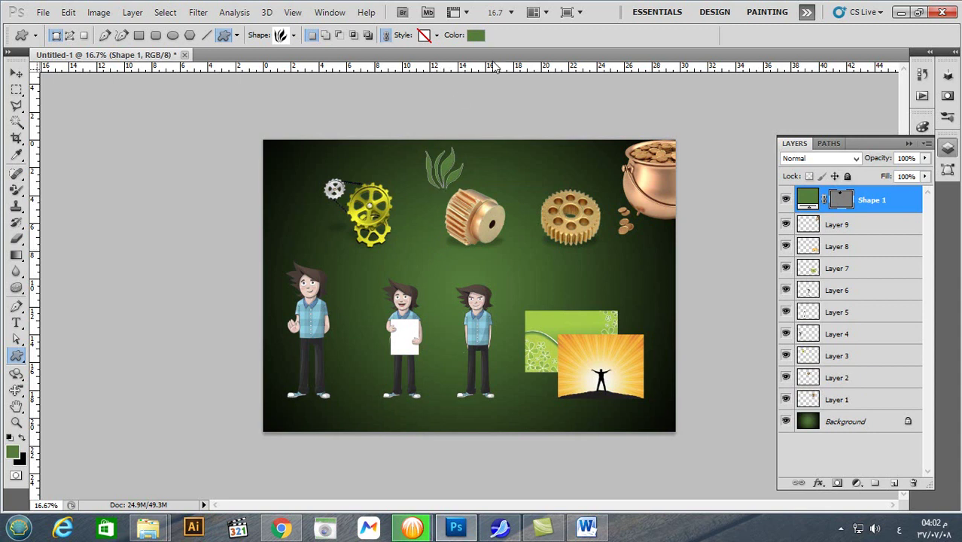
# Step: Change the grass shape layer's fill color to the pinkish red e91a5a
pyautogui.doubleClick(809, 199)
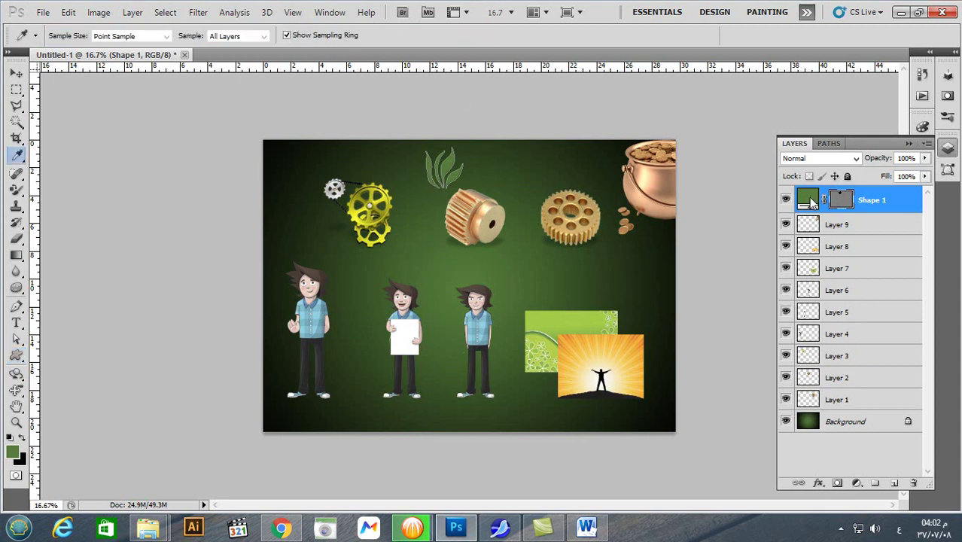
pyautogui.click(497, 159)
pyautogui.click(496, 133)
pyautogui.click(458, 139)
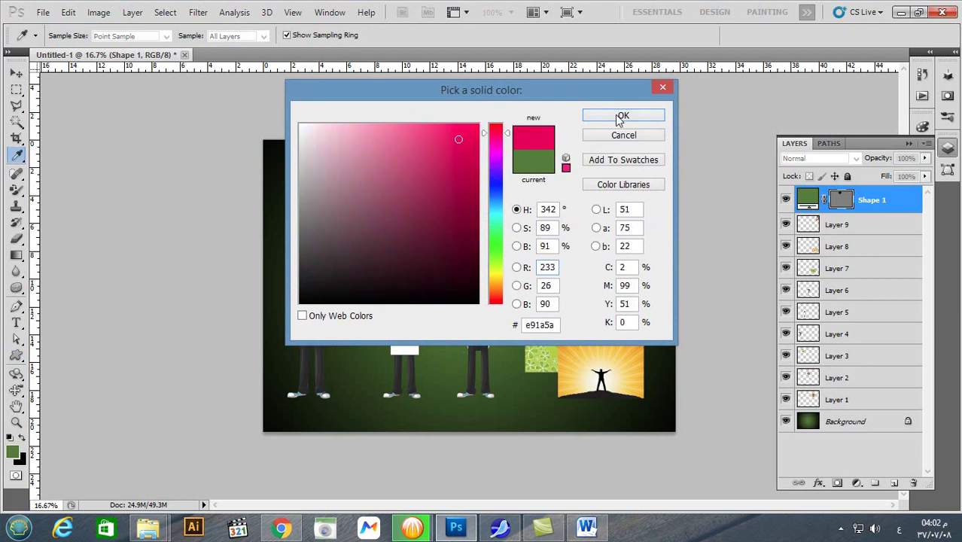
pyautogui.click(622, 117)
# Step: Scale the grass shape to about 127% width and 124% height and place it between the yellow gears and the copper gear
pyautogui.click(15, 73)
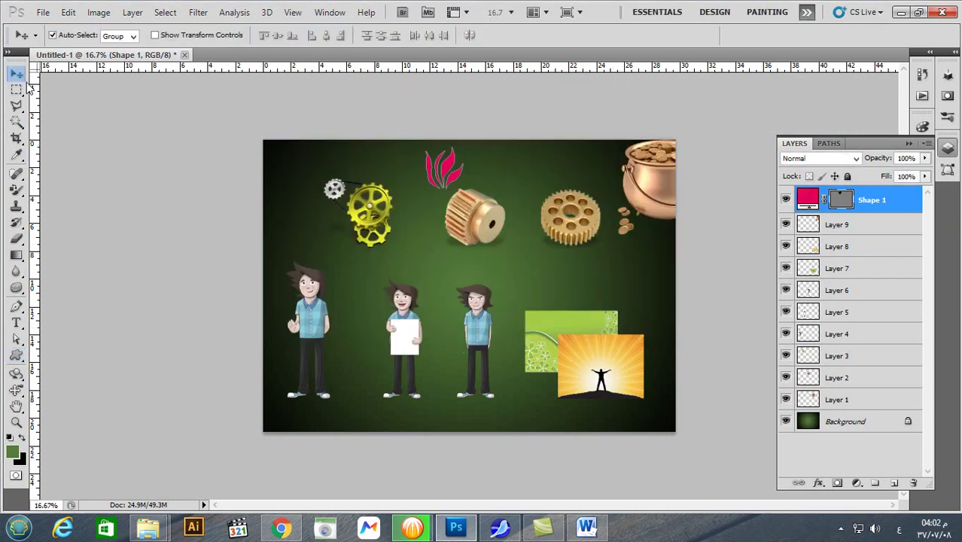
pyautogui.hotkey('ctrl', '+')
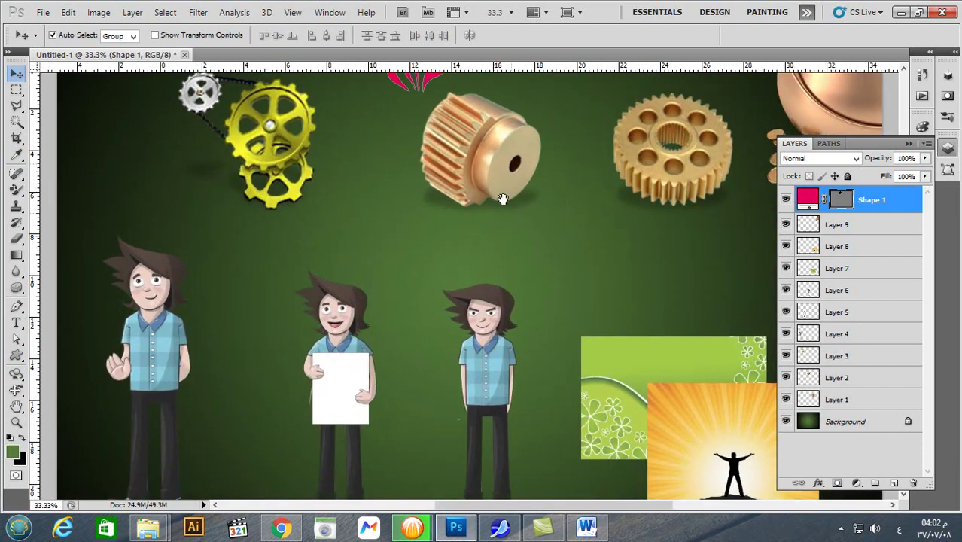
pyautogui.moveTo(404, 167); pyautogui.dragTo(388, 366)
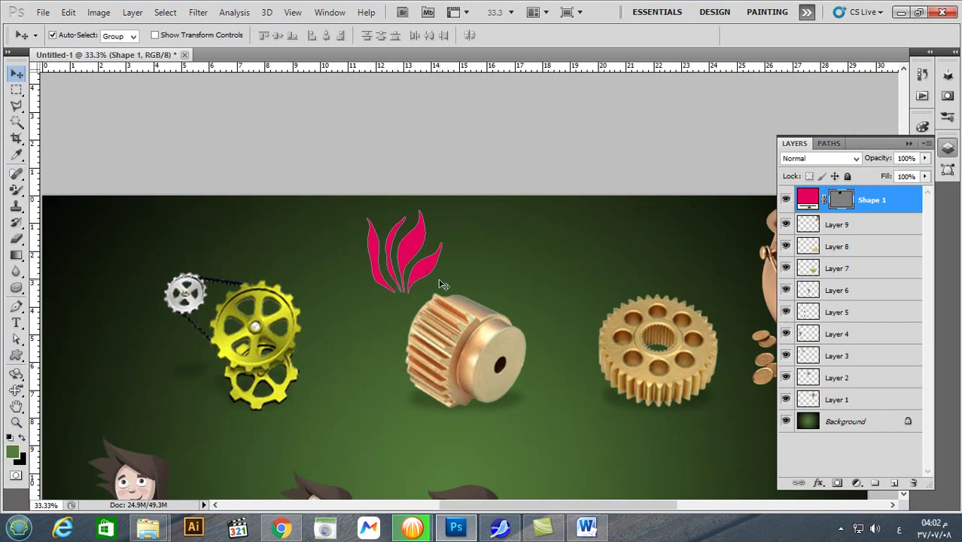
pyautogui.hotkey('ctrl', 't')
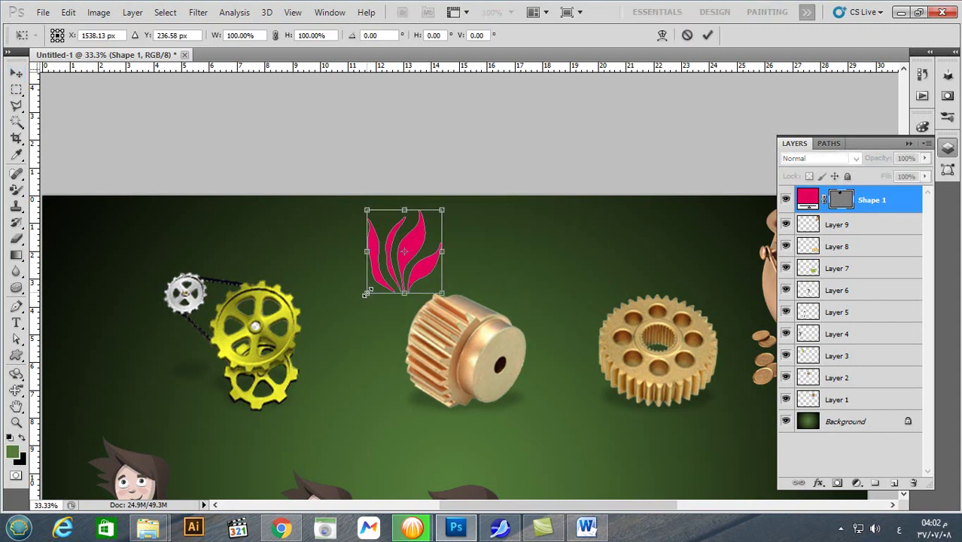
pyautogui.moveTo(366, 293); pyautogui.dragTo(295, 377)
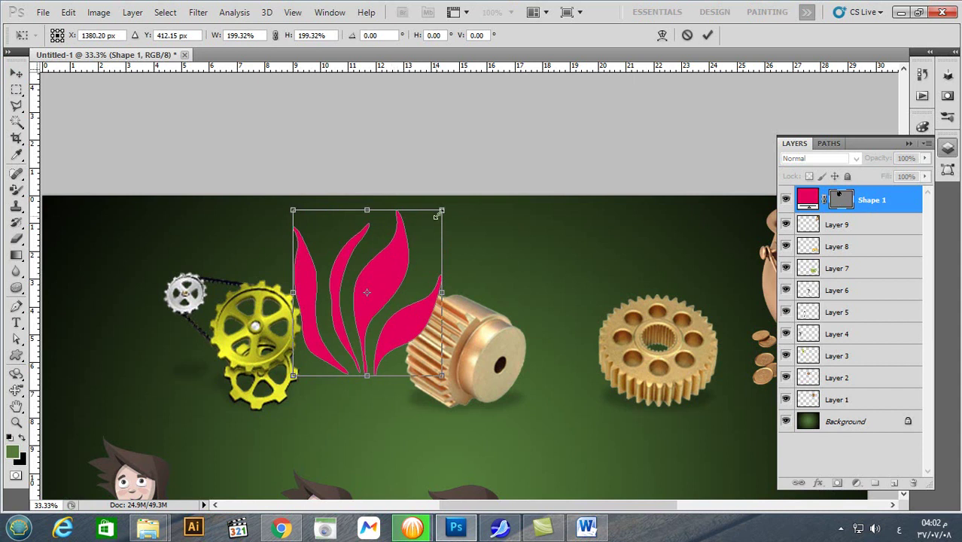
pyautogui.moveTo(441, 211); pyautogui.dragTo(388, 272)
pyautogui.moveTo(353, 311); pyautogui.dragTo(377, 253)
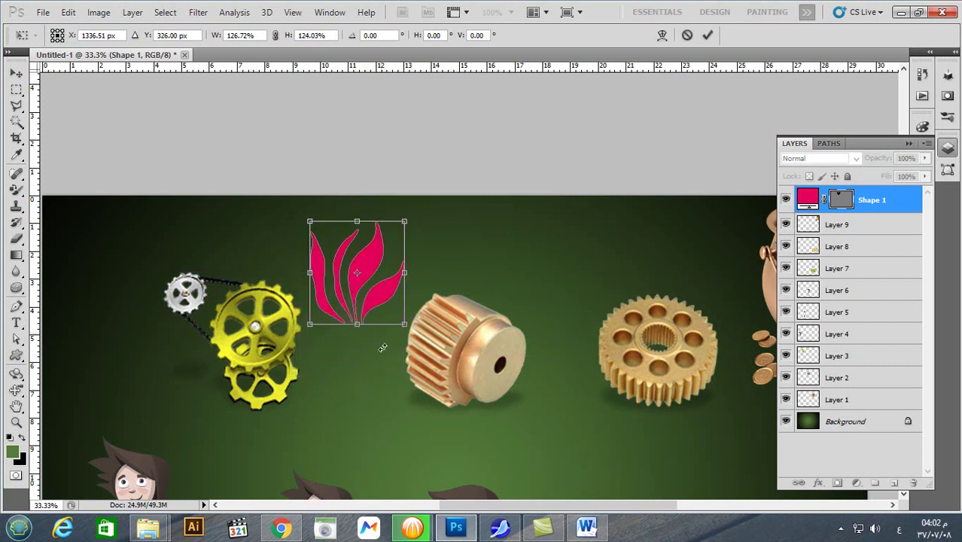
pyautogui.press('Return')
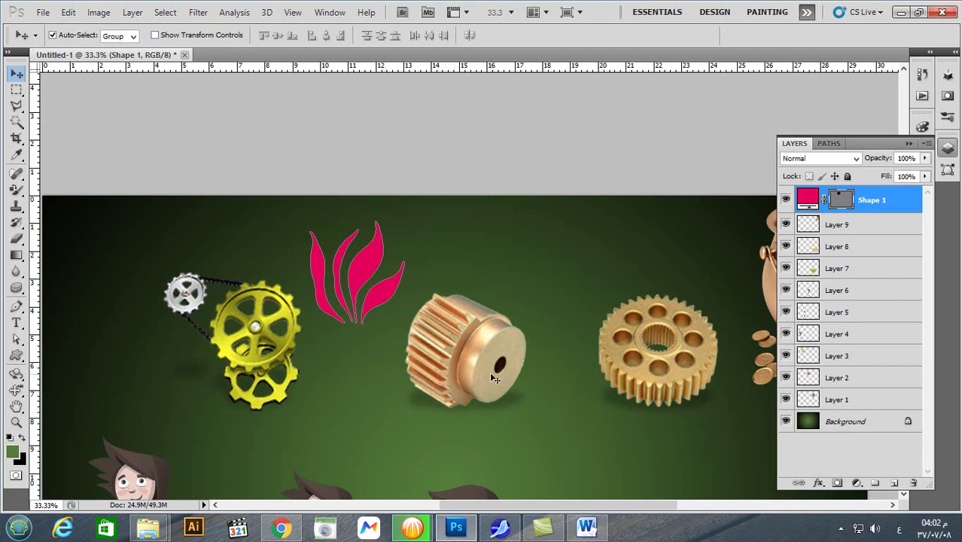
# Step: Enlarge the copper gear on Layer 2 to roughly twice its size and move it up toward the canvas's top edge
pyautogui.scroll(-5, 491, 374)
pyautogui.scroll(-1, 493, 377)
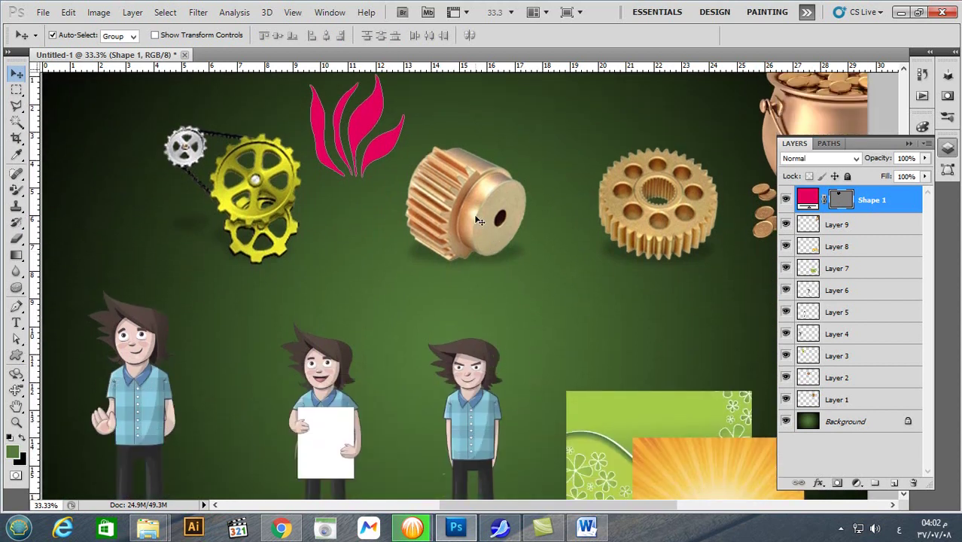
pyautogui.click(477, 219)
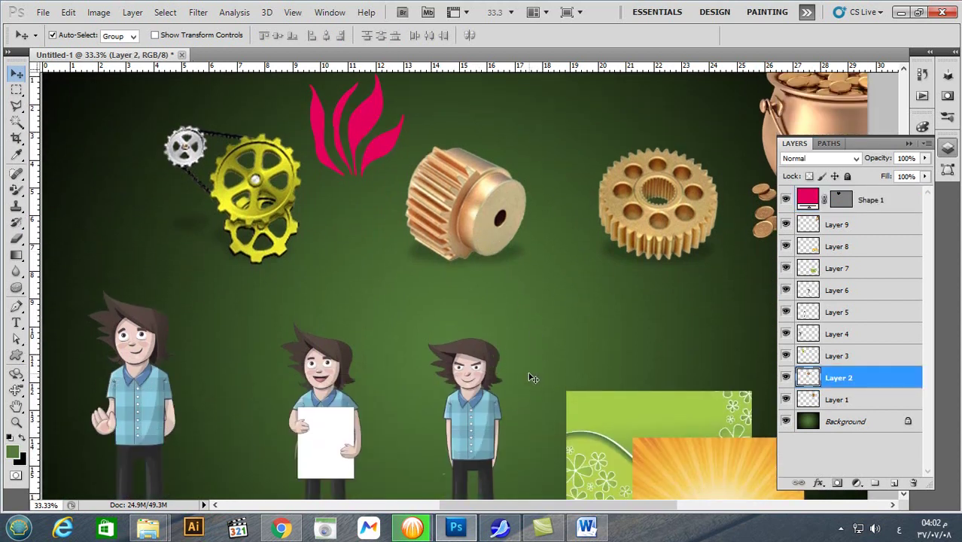
pyautogui.hotkey('ctrl', 't')
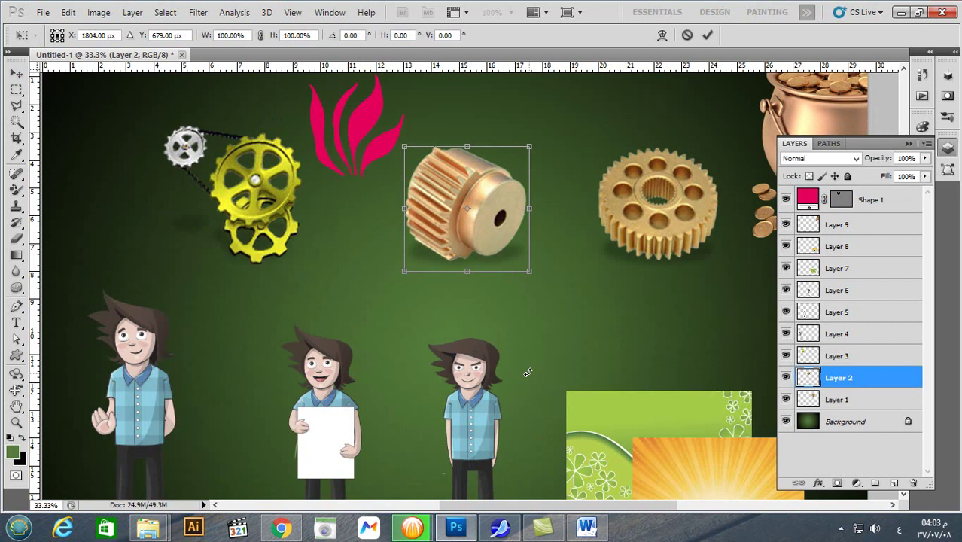
pyautogui.moveTo(529, 274); pyautogui.dragTo(754, 470)
pyautogui.press('Return')
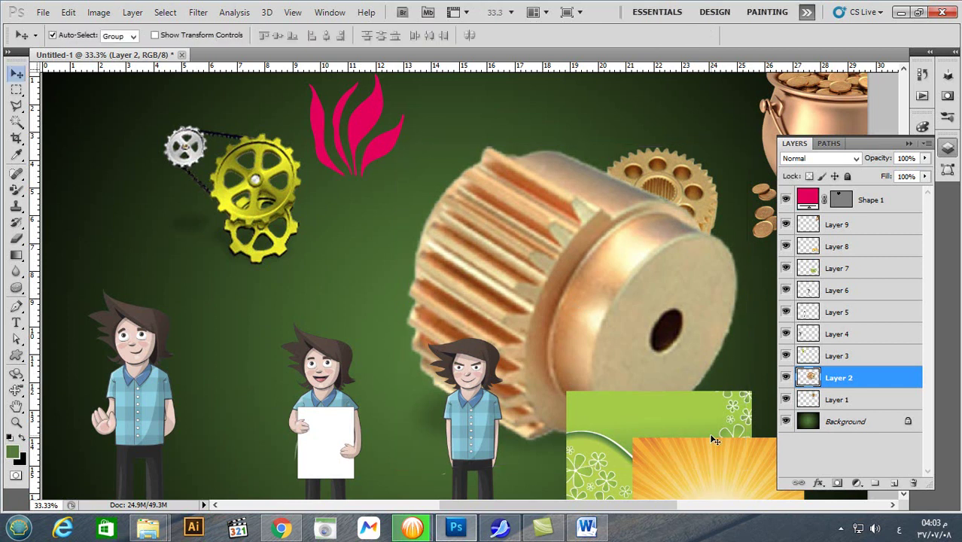
pyautogui.moveTo(634, 236); pyautogui.dragTo(594, 119)
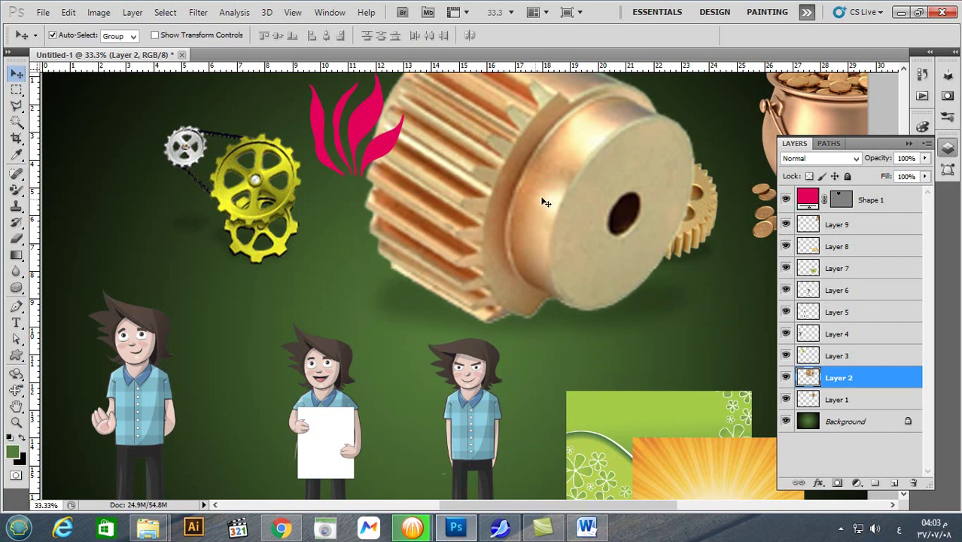
# Step: Convert Layer 6, the frowning character, to a smart object
pyautogui.click(873, 203)
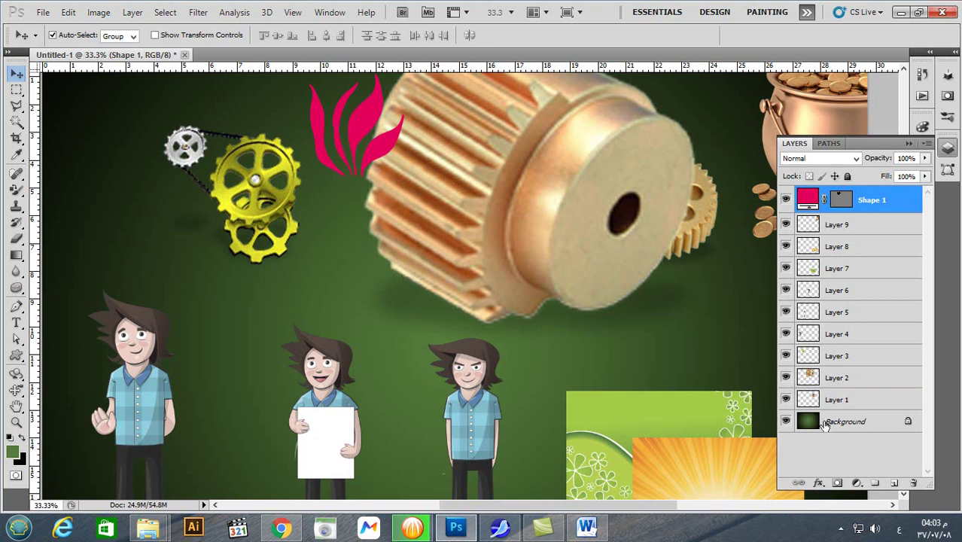
pyautogui.click(479, 380)
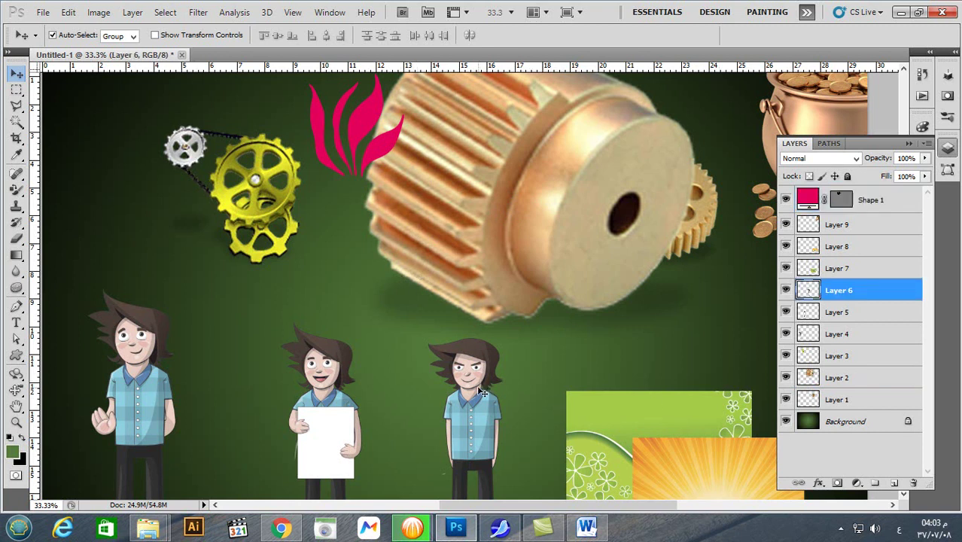
pyautogui.rightClick(858, 292)
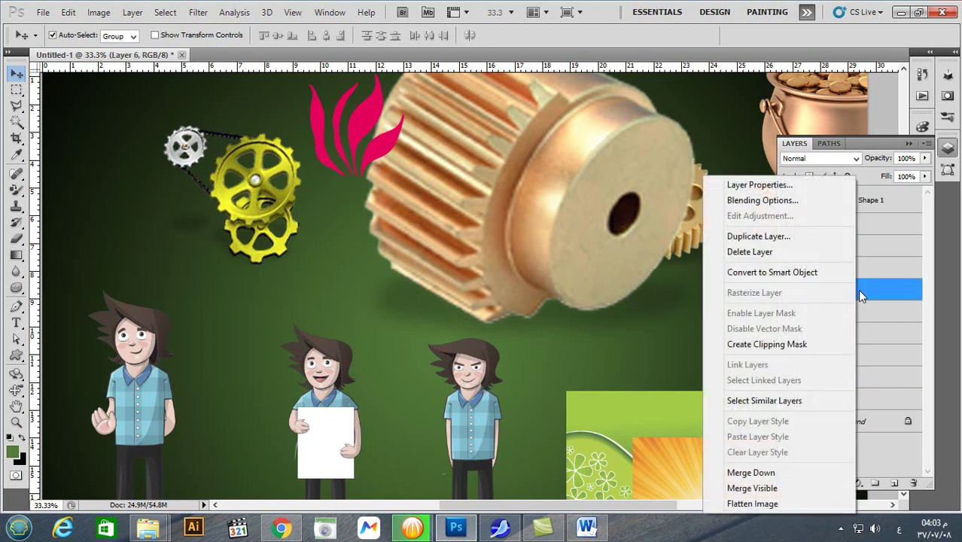
pyautogui.click(806, 275)
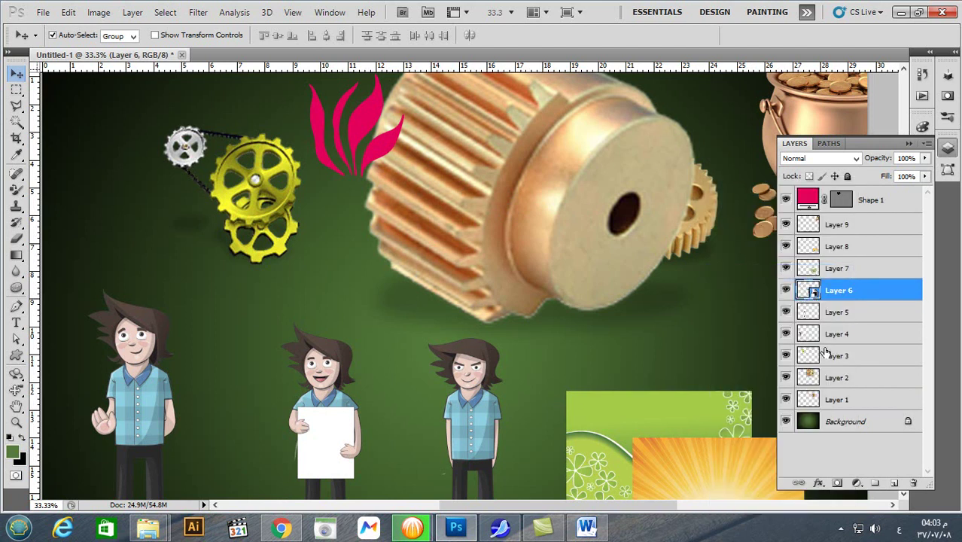
# Step: Open the contents of the Layer 6 smart object, inspect them and close the file without edits
pyautogui.doubleClick(813, 295)
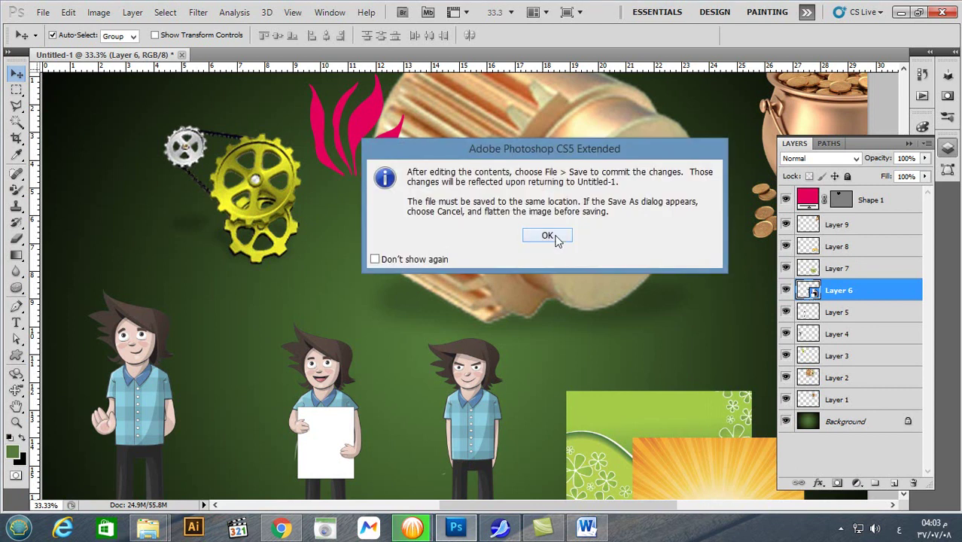
pyautogui.click(553, 237)
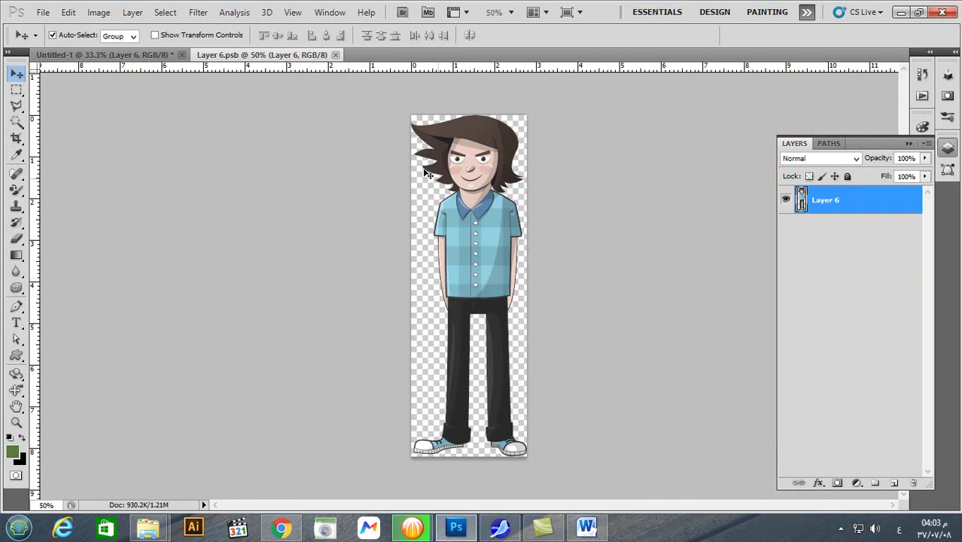
pyautogui.click(336, 55)
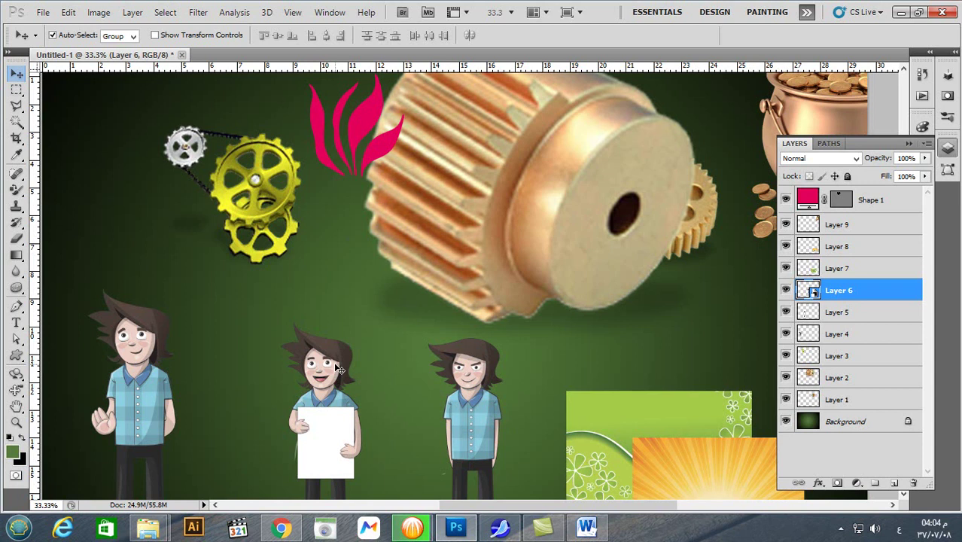
# Step: Shrink the copper gear on Layer 2 to about half its size and place it between the grass shape and the golden gear
pyautogui.hotkey('ctrl', '-')
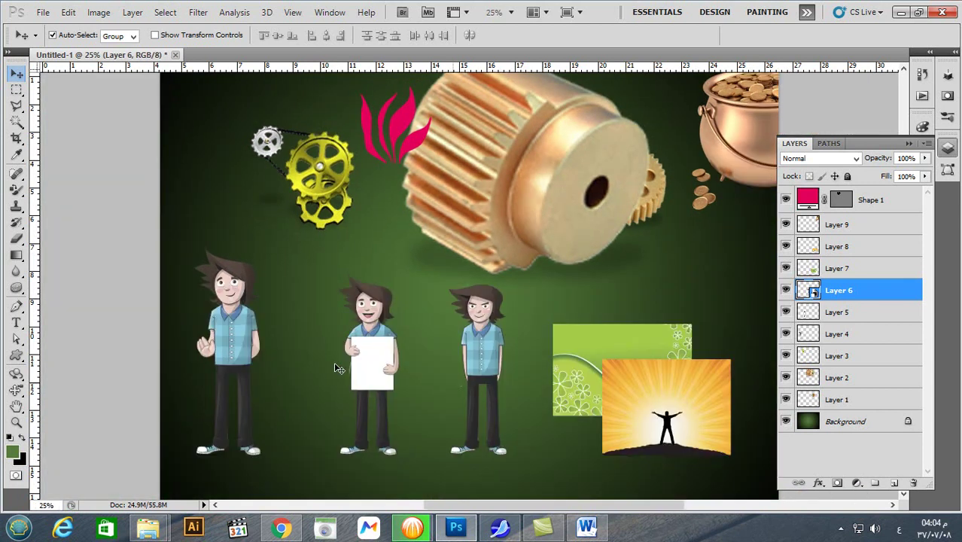
pyautogui.click(586, 272)
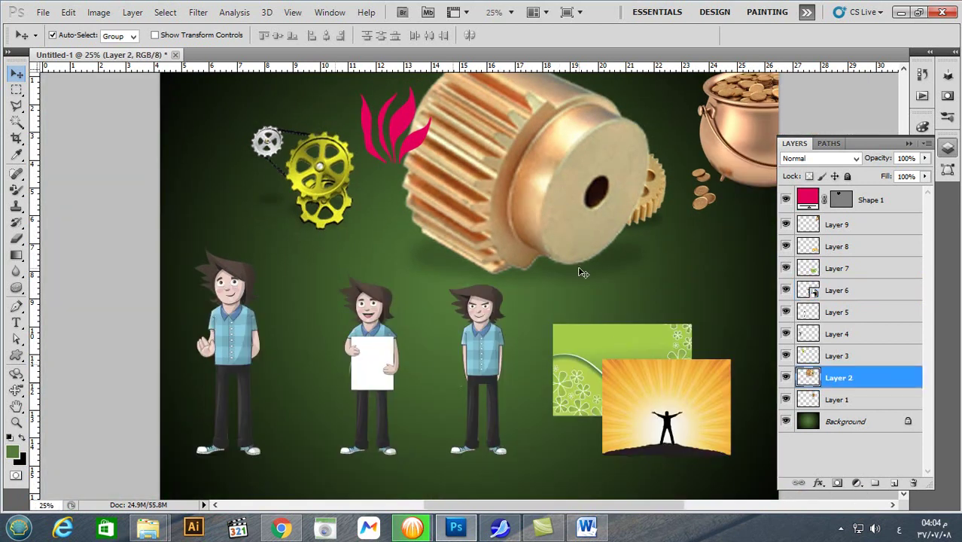
pyautogui.hotkey('ctrl', 't')
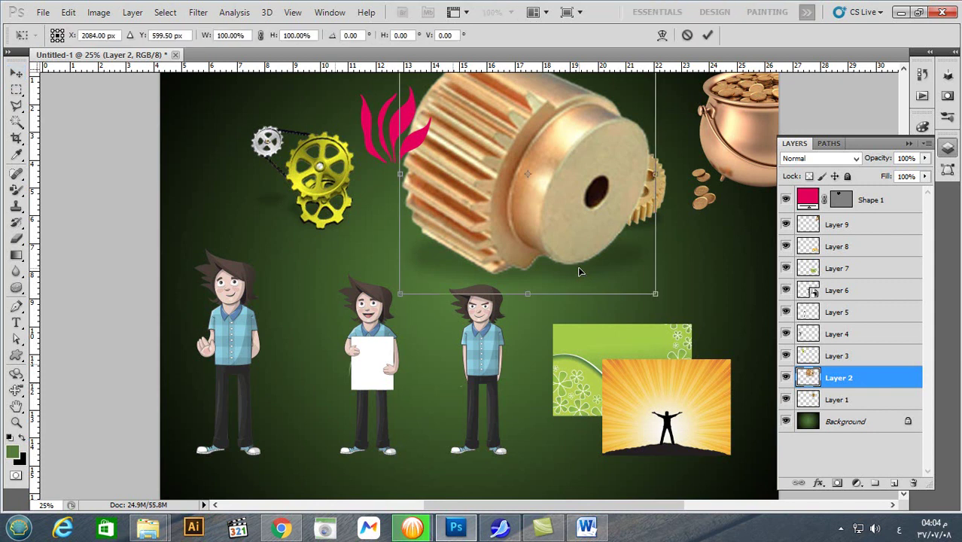
pyautogui.moveTo(656, 293); pyautogui.dragTo(526, 183)
pyautogui.moveTo(494, 125); pyautogui.dragTo(526, 169)
pyautogui.press('Return')
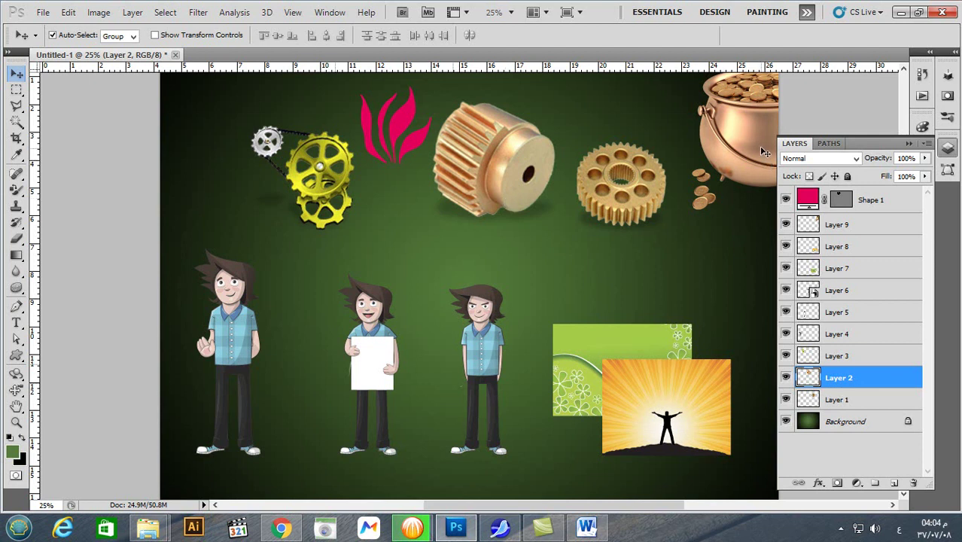
# Step: Move the coin pot on Layer 9 down, fully below the canvas's top edge, and compare its layer with Layer 6
pyautogui.moveTo(754, 142); pyautogui.dragTo(742, 242)
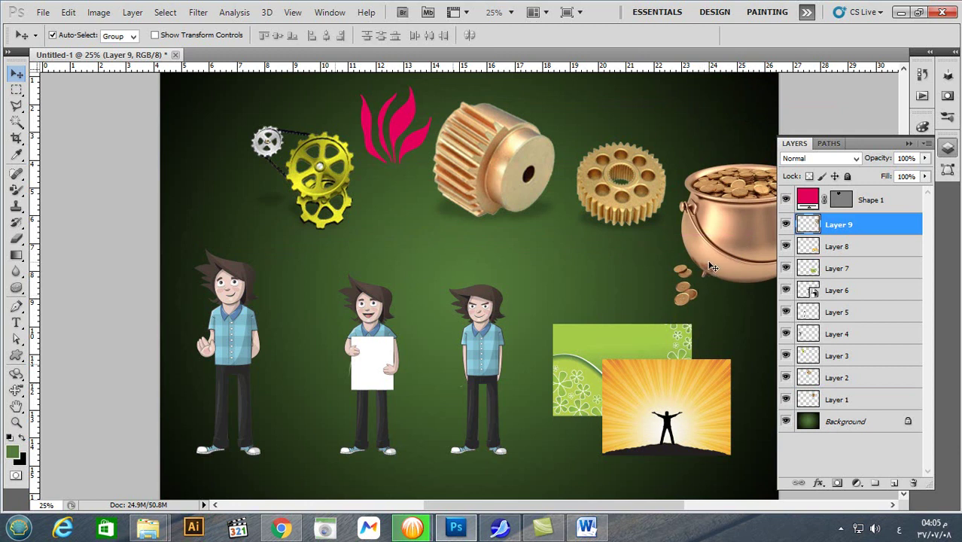
pyautogui.click(476, 354)
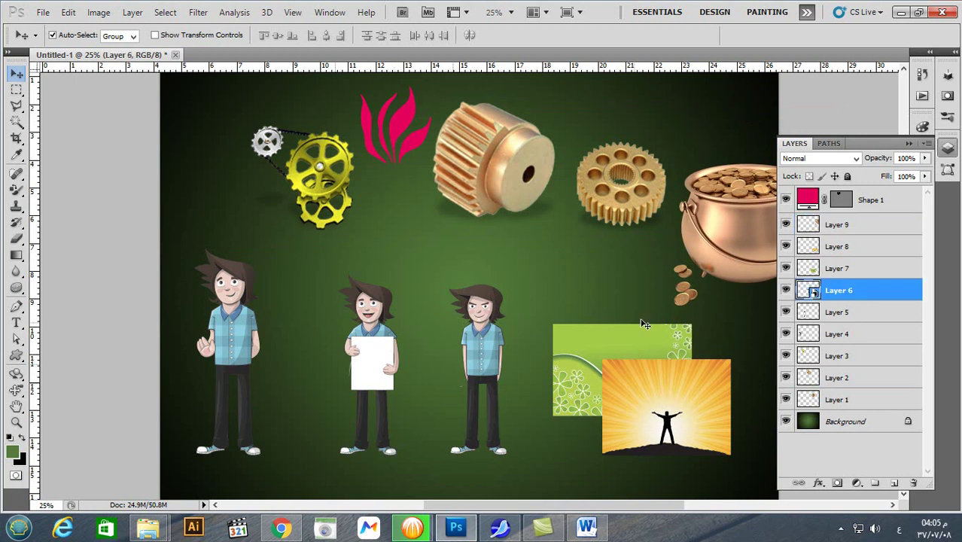
pyautogui.click(728, 243)
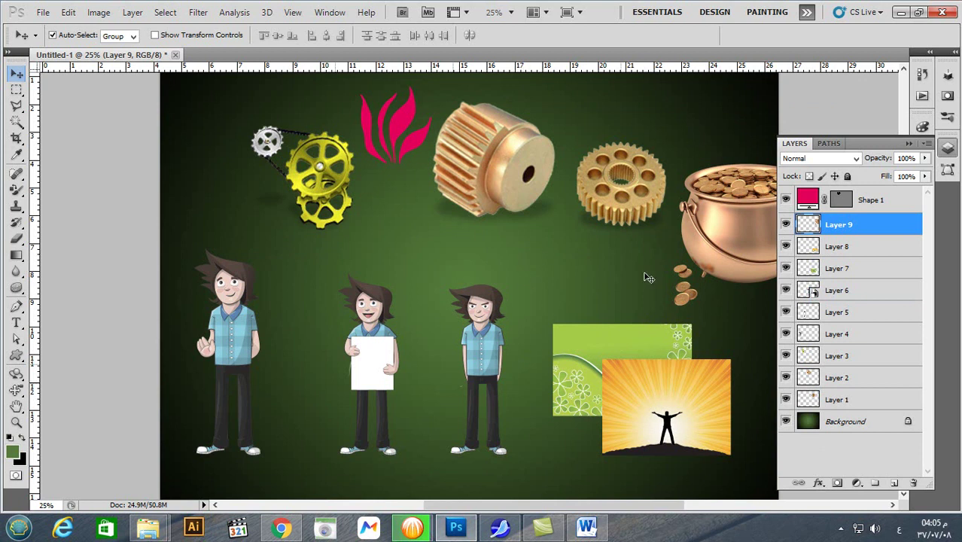
# Step: Rasterize the Layer 6 smart object back to pixels and select the Shape 1 grass layer
pyautogui.click(838, 291)
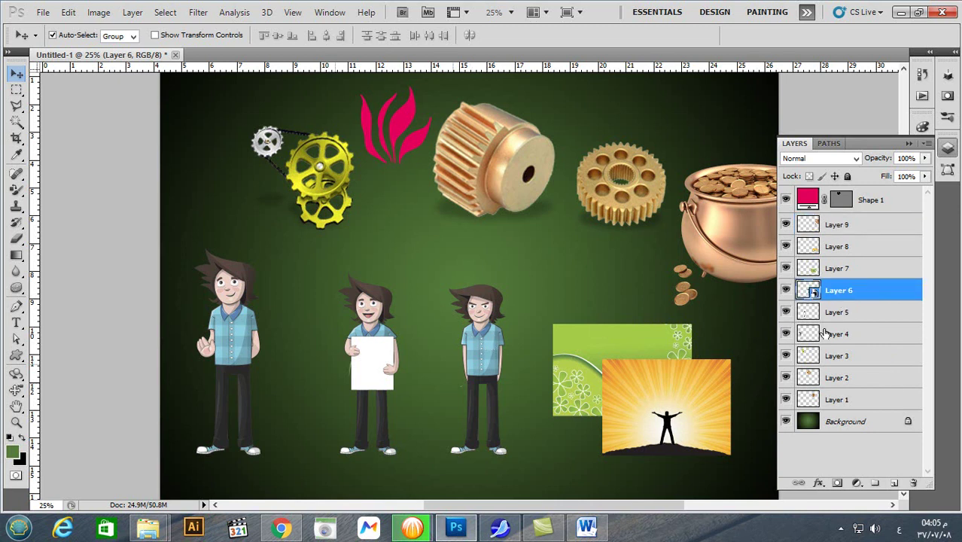
pyautogui.rightClick(851, 299)
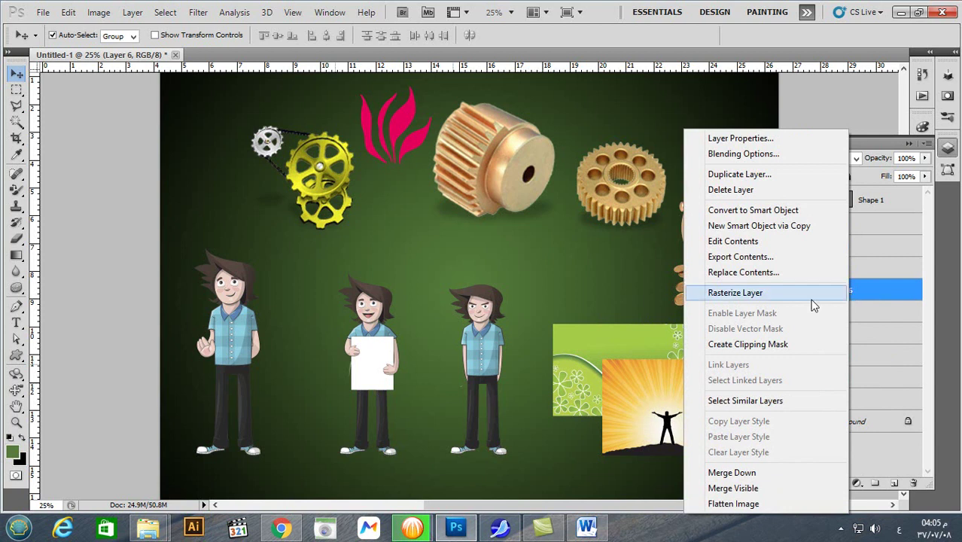
pyautogui.click(781, 297)
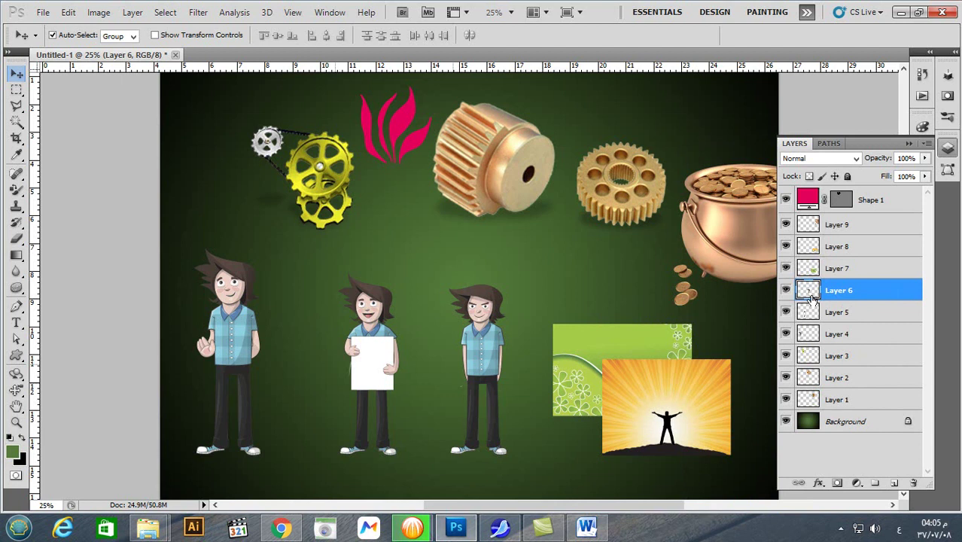
pyautogui.click(405, 129)
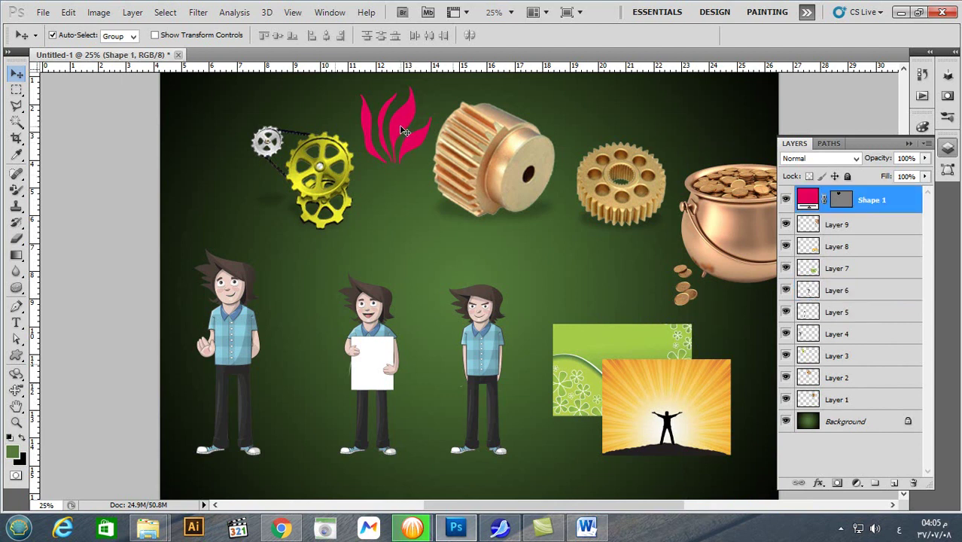
# Step: Rasterize the Shape 1 grass layer and convert Layer 5 to a smart object
pyautogui.rightClick(885, 202)
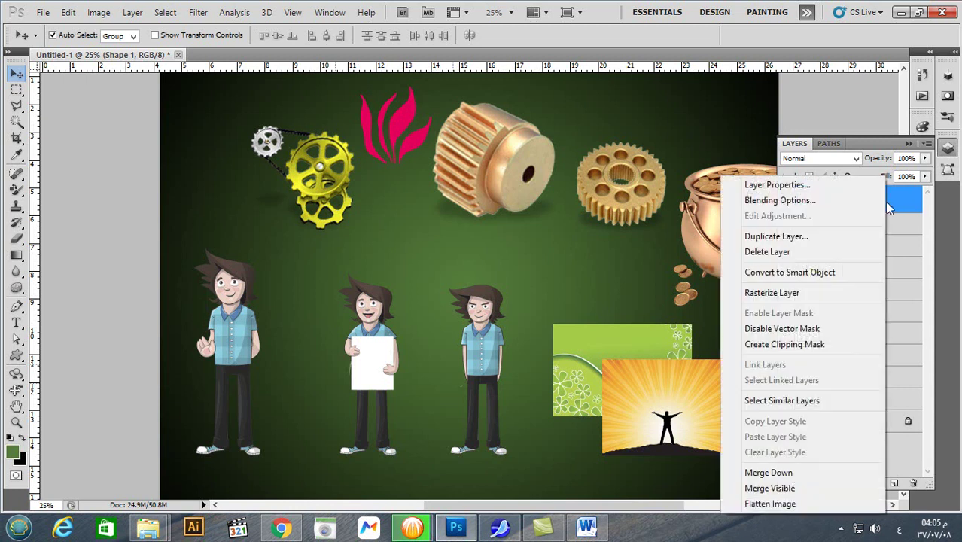
pyautogui.click(821, 292)
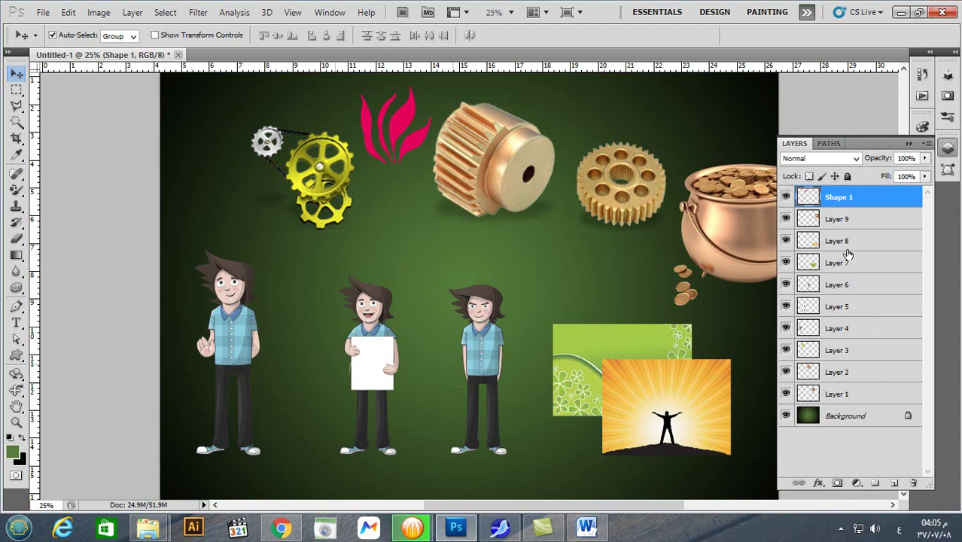
pyautogui.rightClick(859, 311)
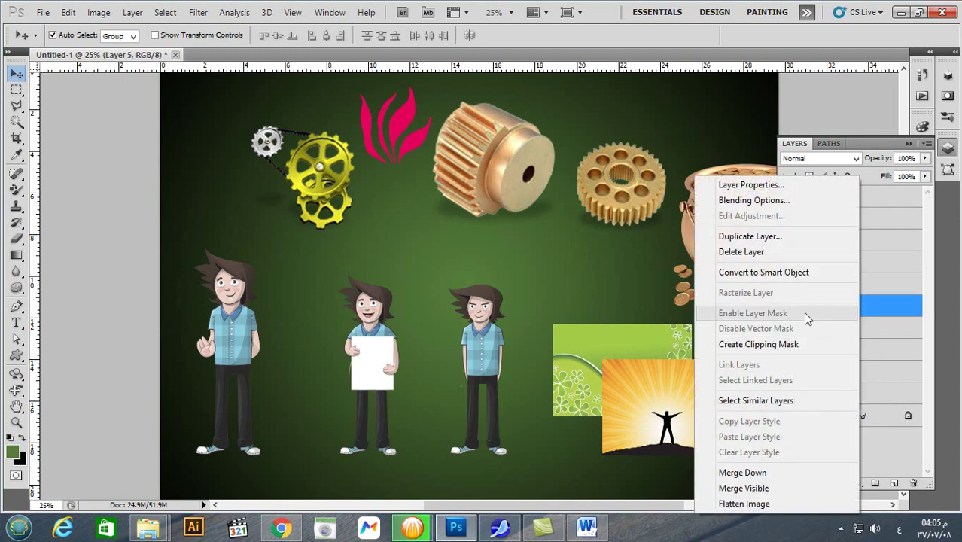
pyautogui.click(798, 272)
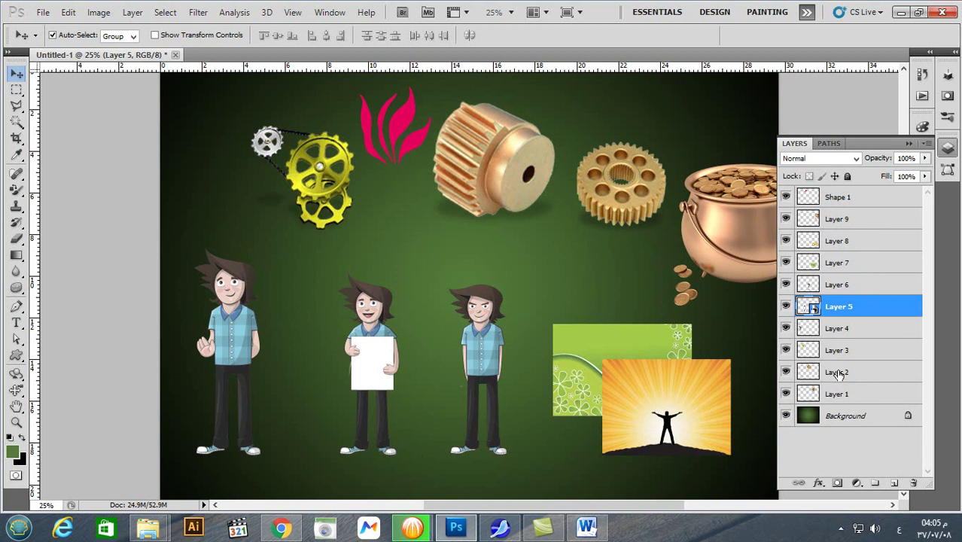
# Step: Compare which rasterize and smart object commands are available for Layers 2, 1 and 7 and for the Layer 5 smart object
pyautogui.click(838, 374)
pyautogui.rightClick(837, 374)
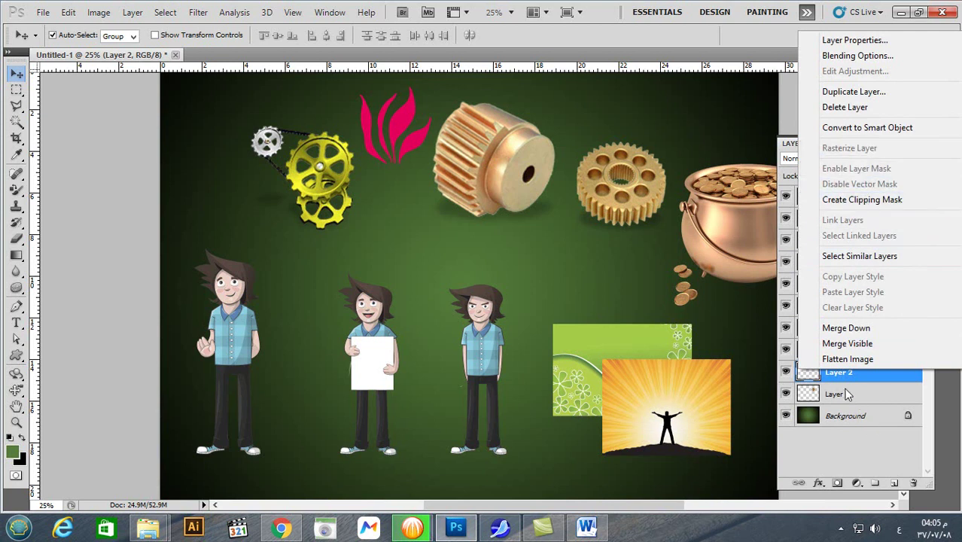
pyautogui.click(846, 393)
pyautogui.click(838, 394)
pyautogui.rightClick(838, 395)
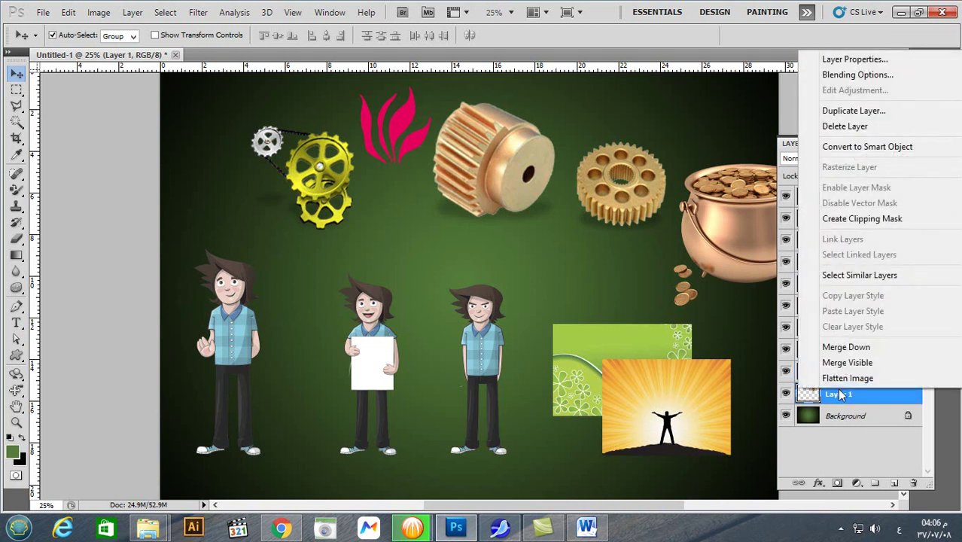
pyautogui.click(841, 397)
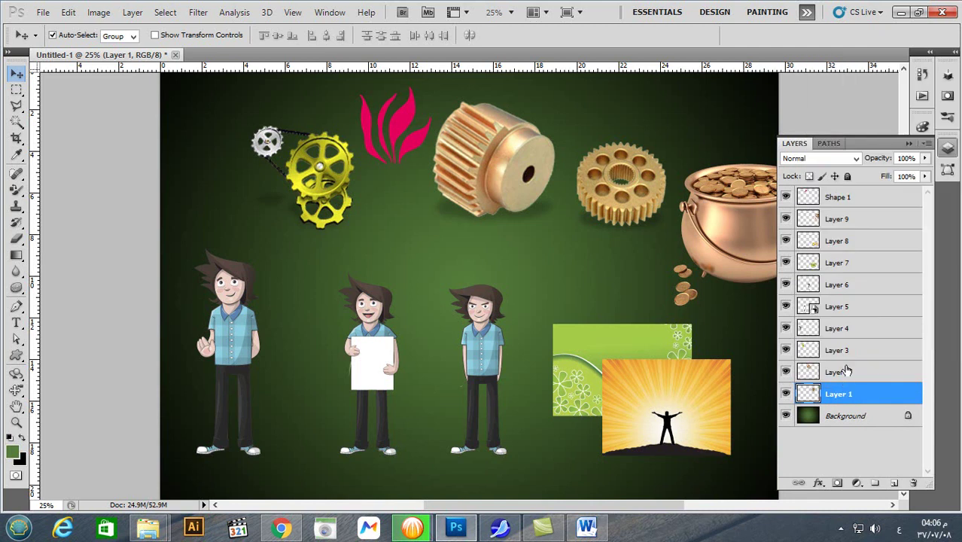
pyautogui.click(838, 265)
pyautogui.rightClick(840, 265)
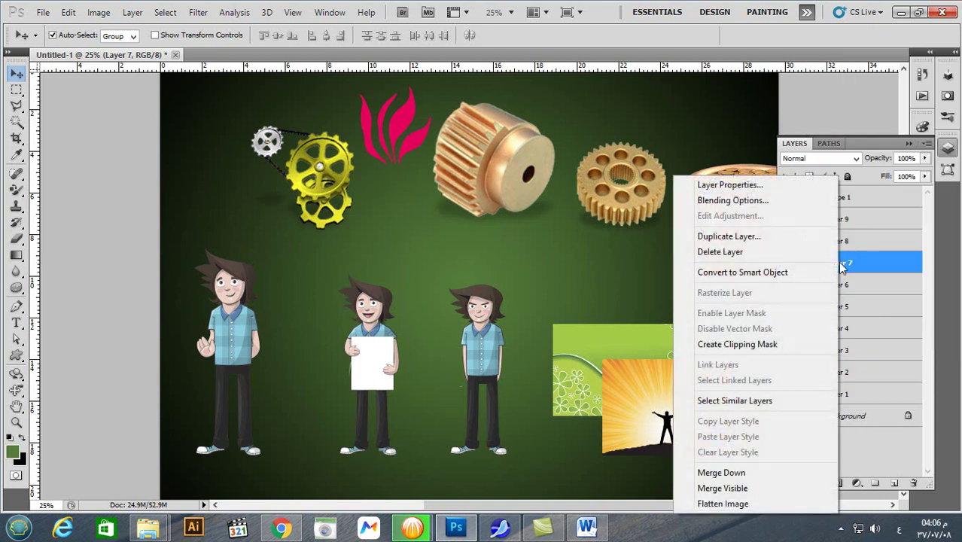
pyautogui.click(874, 196)
pyautogui.click(837, 310)
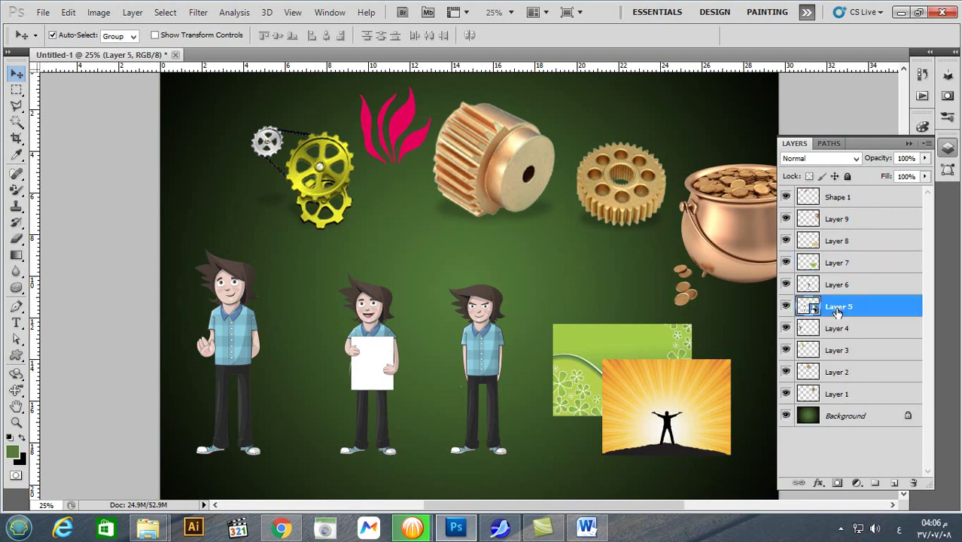
pyautogui.rightClick(840, 313)
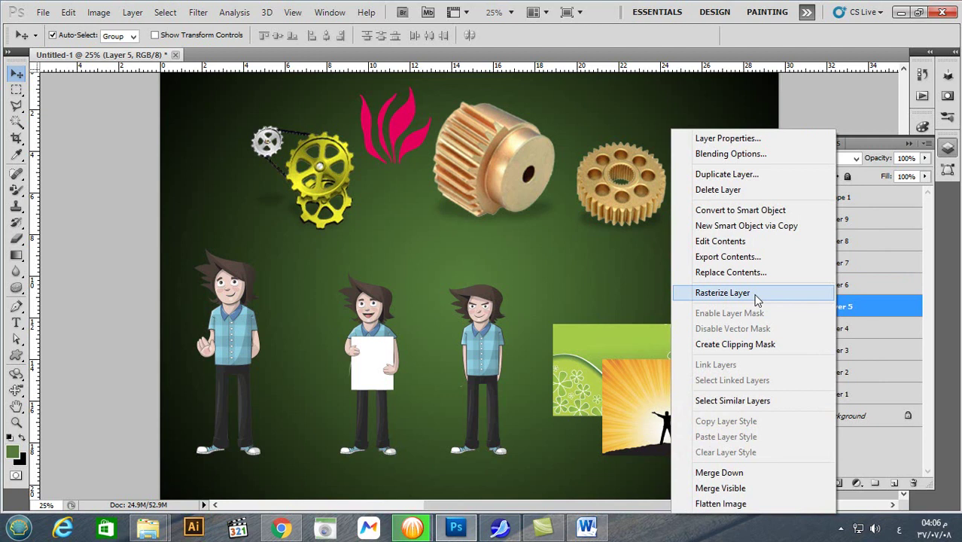
pyautogui.click(877, 309)
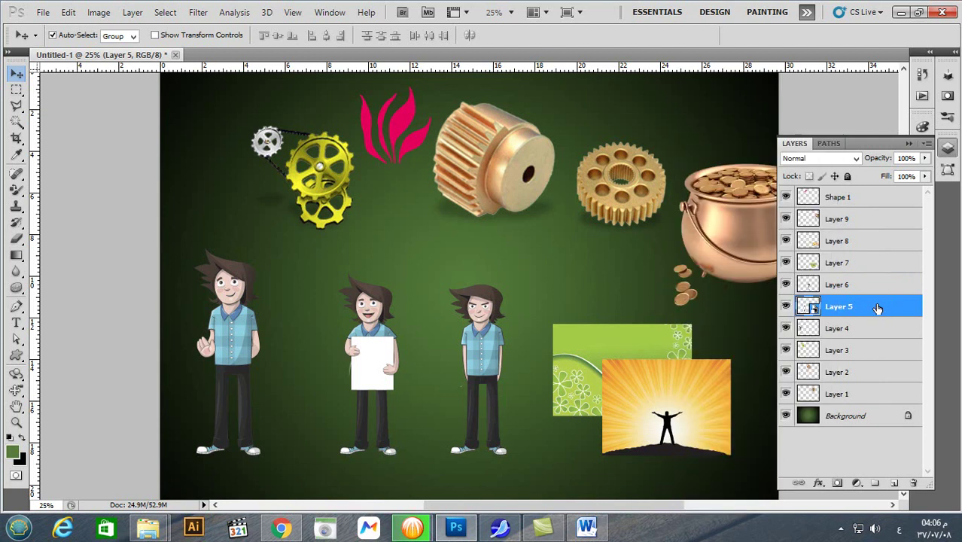
# Step: Check the lesson outline in Word, return to Photoshop and hide the copper gear on Layer 2
pyautogui.click(587, 528)
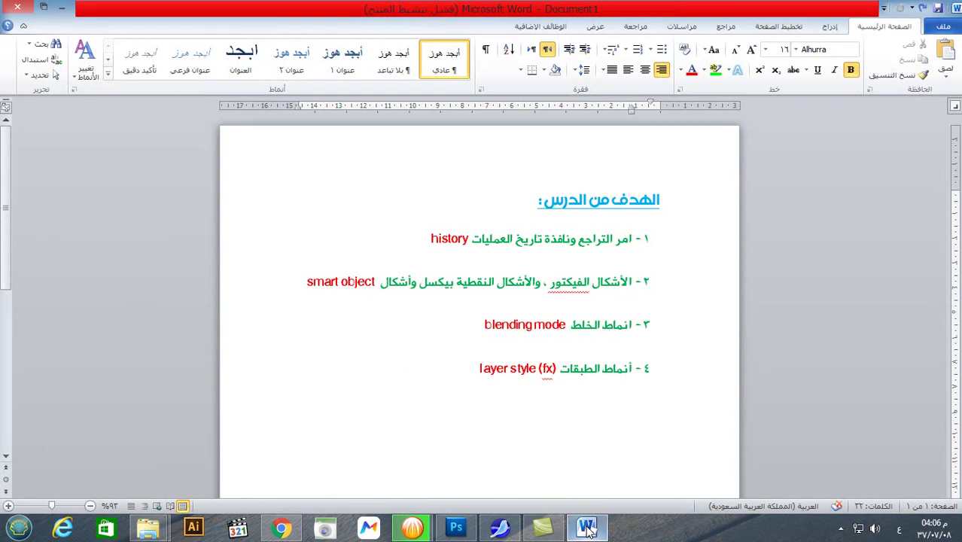
pyautogui.click(587, 530)
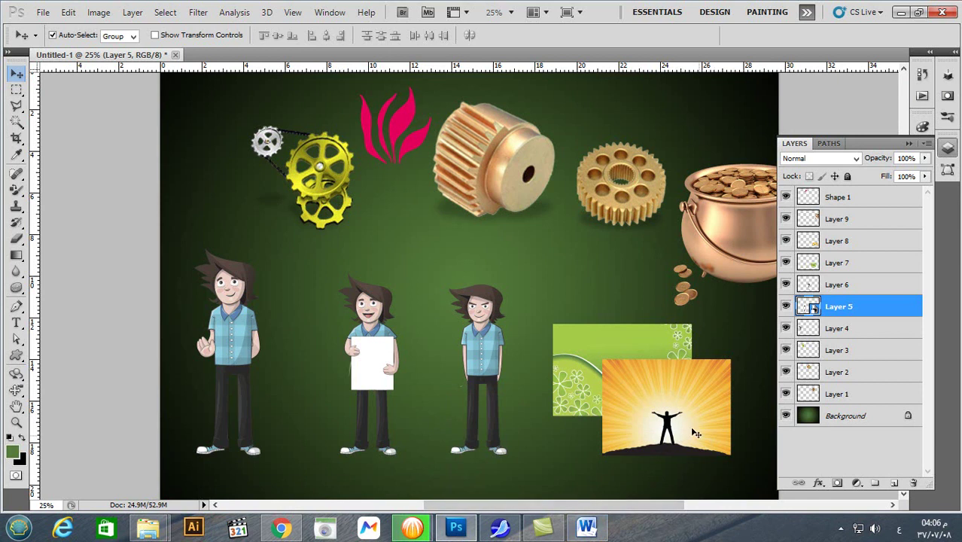
pyautogui.click(823, 376)
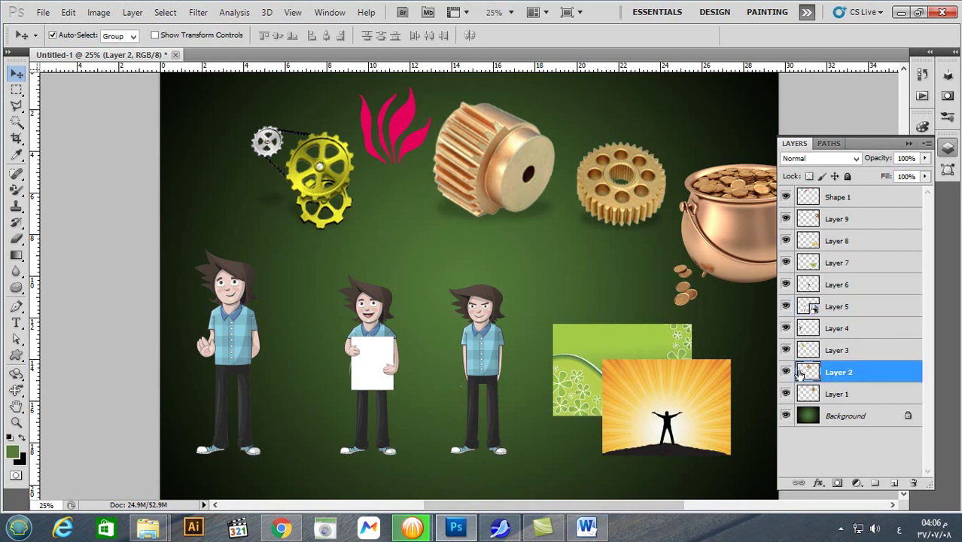
pyautogui.click(785, 373)
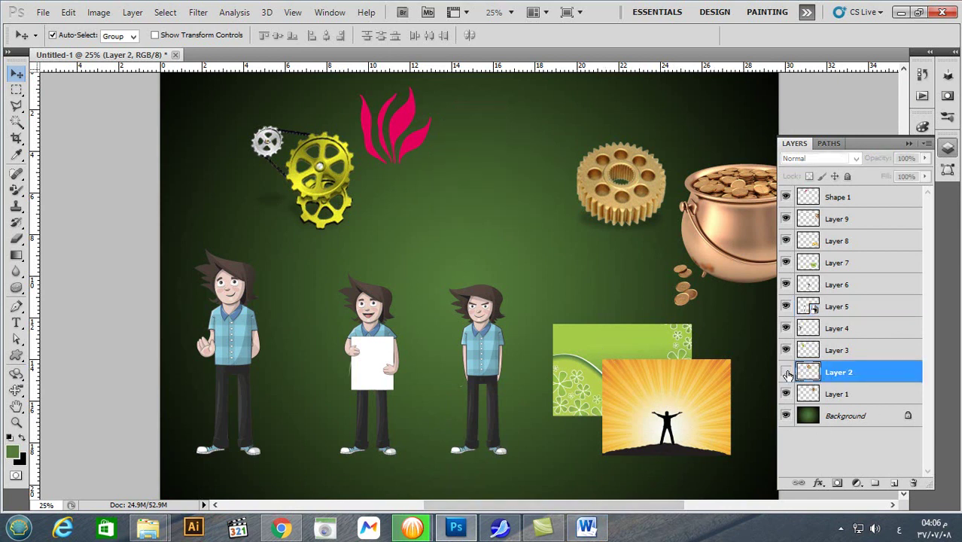
# Step: Identify the green floral and sunburst pictures by toggling the visibility of Layers 7 and 8, leaving Layer 8 selected
pyautogui.click(623, 347)
pyautogui.click(786, 263)
pyautogui.click(785, 263)
pyautogui.click(796, 241)
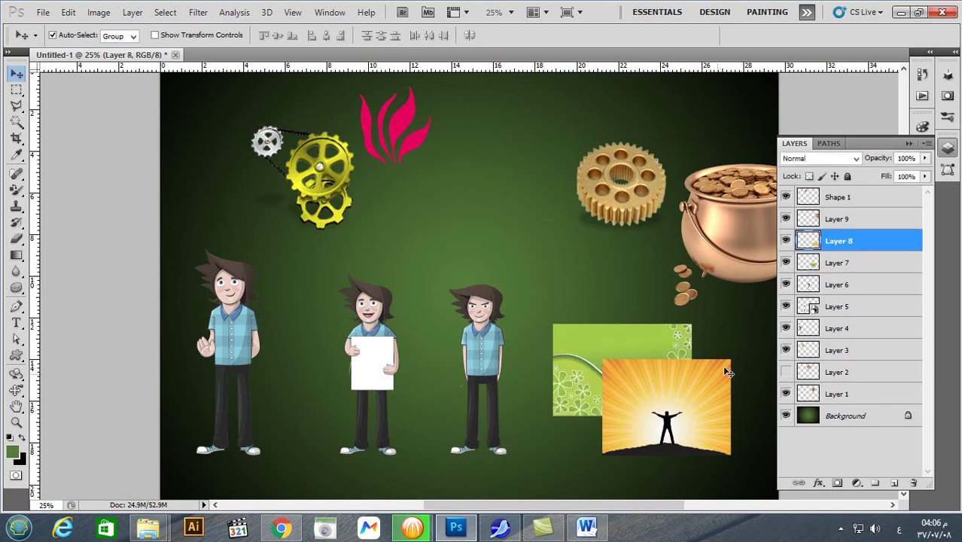
pyautogui.click(785, 240)
pyautogui.click(785, 241)
# Step: Try the Dissolve, Darken and Multiply blending modes on the sunburst picture of Layer 8
pyautogui.click(843, 158)
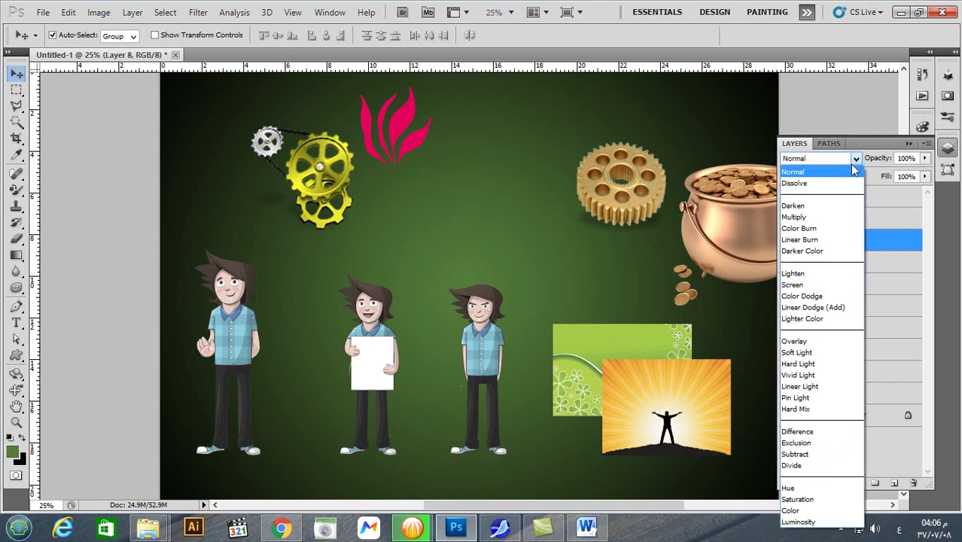
pyautogui.click(839, 185)
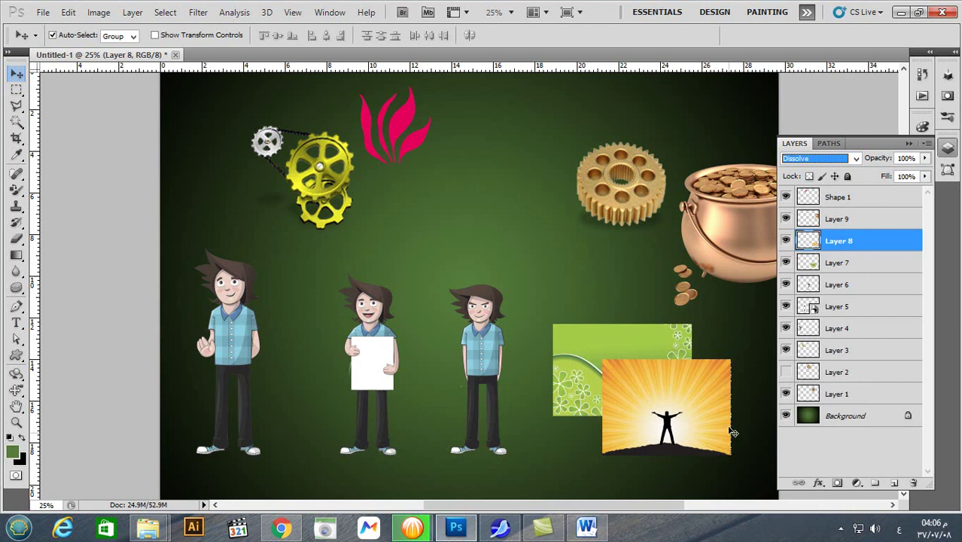
pyautogui.click(855, 159)
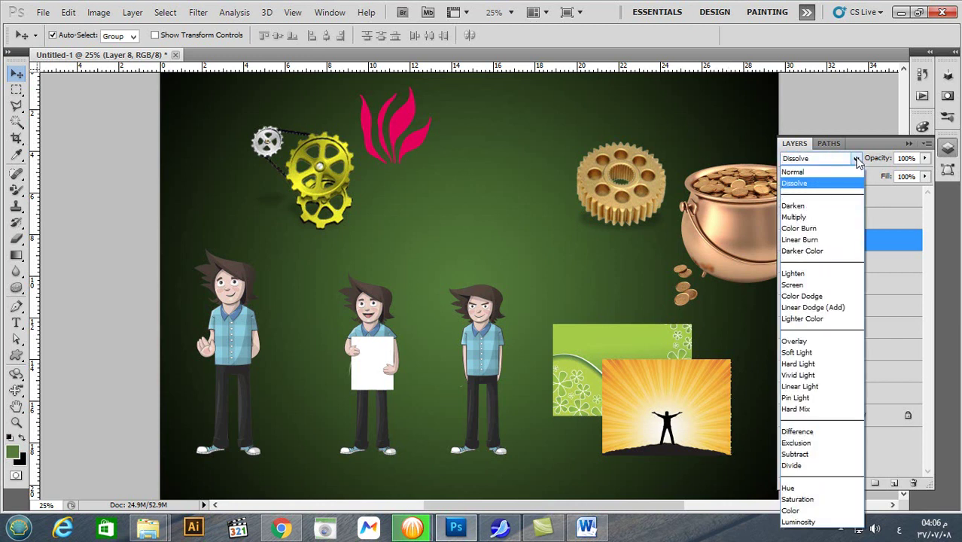
pyautogui.click(828, 206)
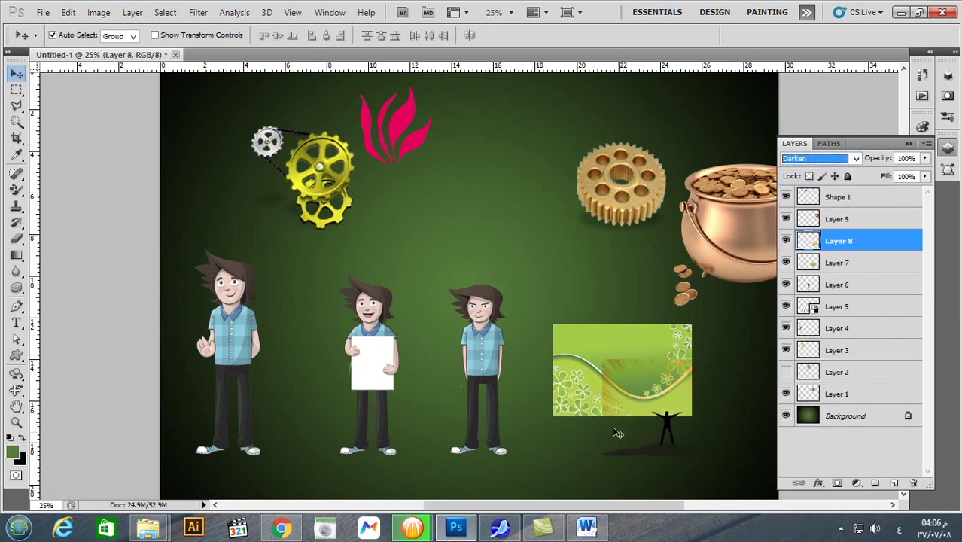
pyautogui.click(826, 166)
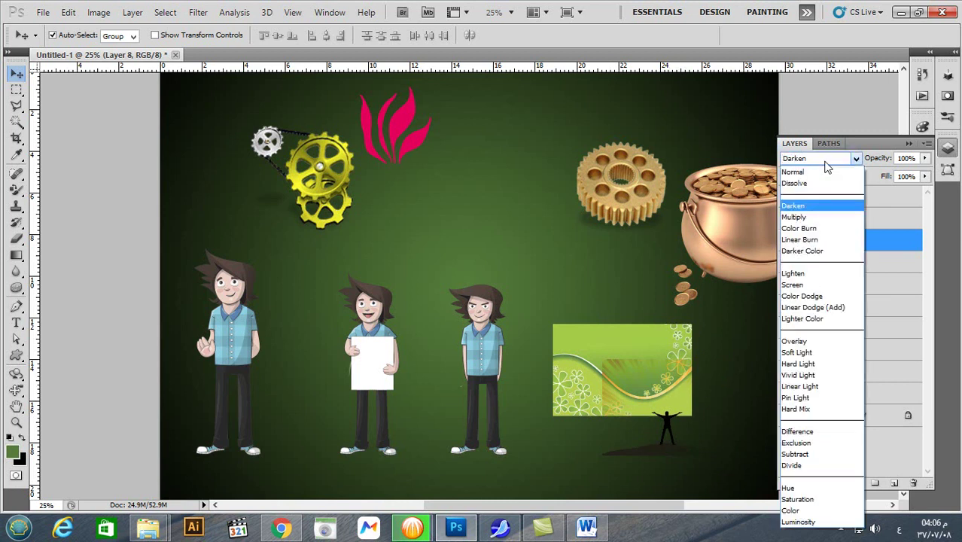
pyautogui.click(826, 218)
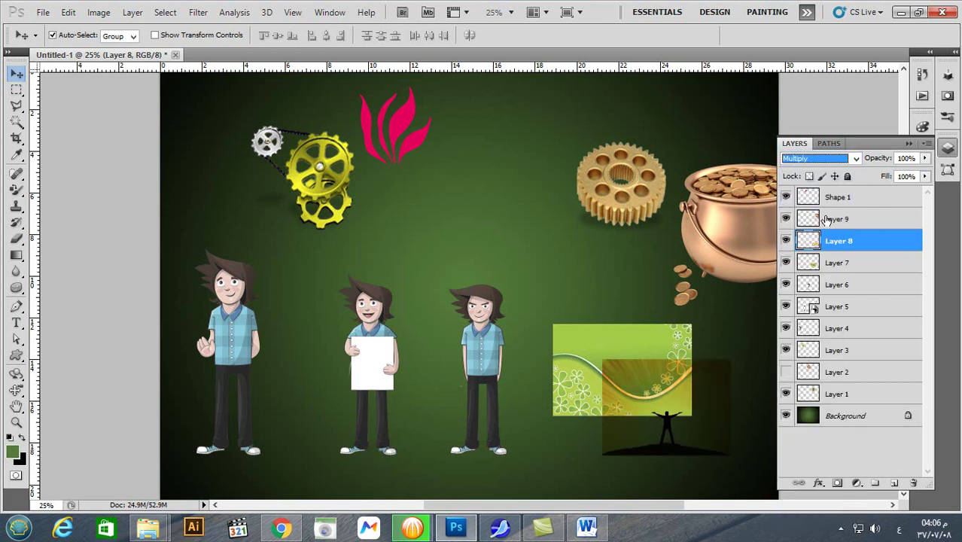
# Step: Try the Color Burn, Linear Burn and Darker Color blending modes on Layer 8
pyautogui.click(847, 163)
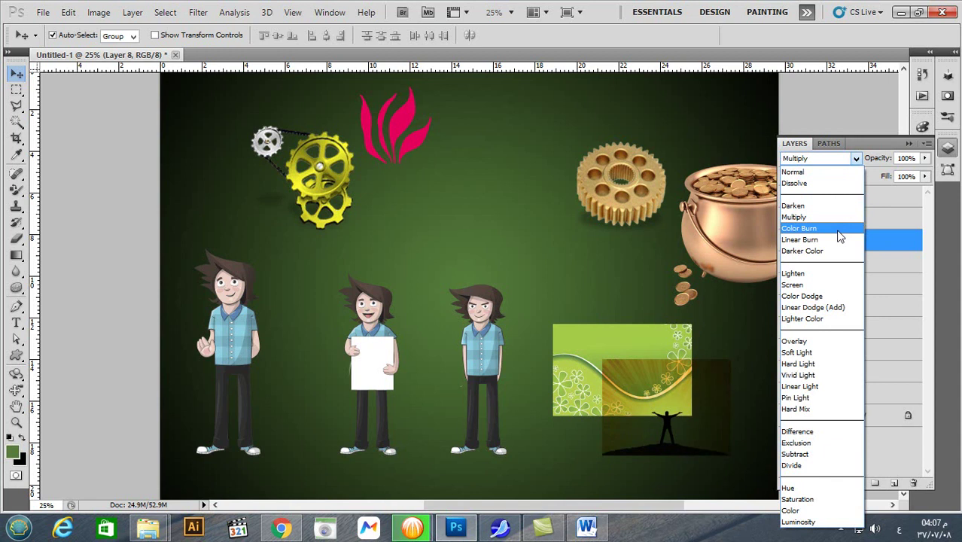
pyautogui.click(837, 232)
pyautogui.click(846, 161)
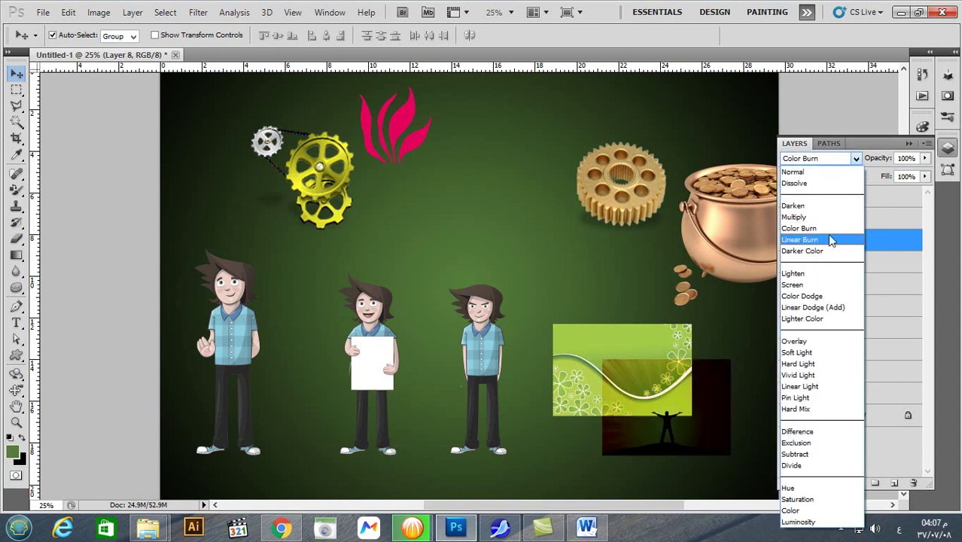
pyautogui.click(828, 239)
pyautogui.click(833, 162)
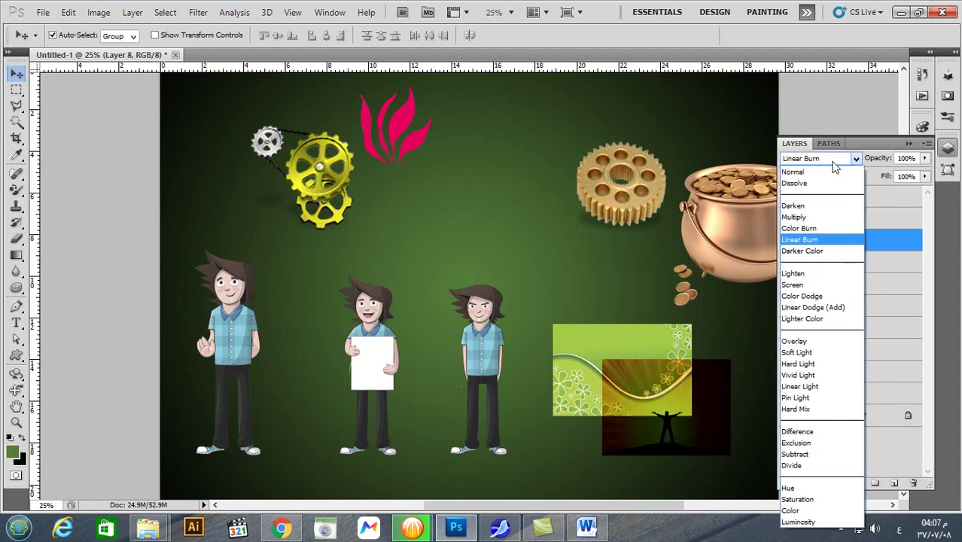
pyautogui.click(822, 251)
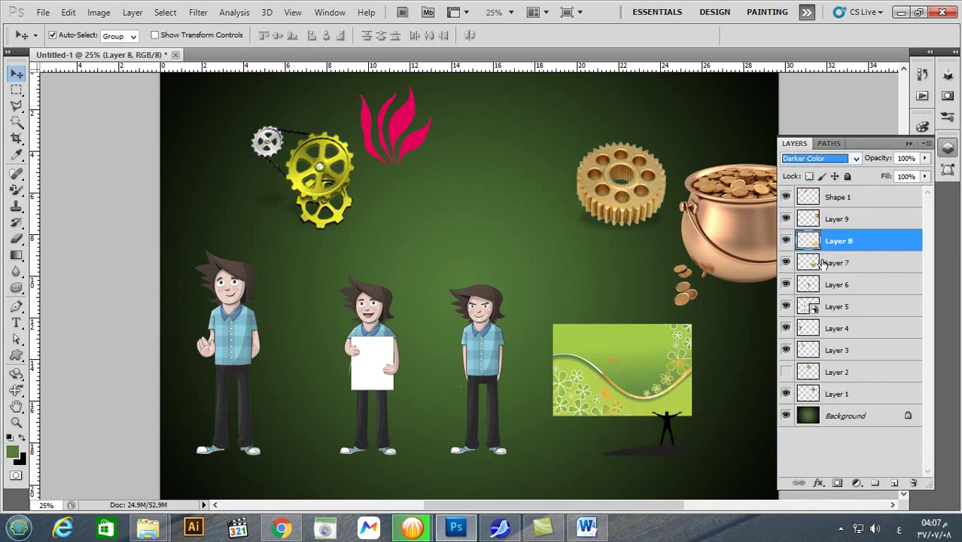
# Step: Try the Lighten and Screen blending modes on Layer 8 over the green floral picture
pyautogui.click(822, 156)
pyautogui.click(826, 269)
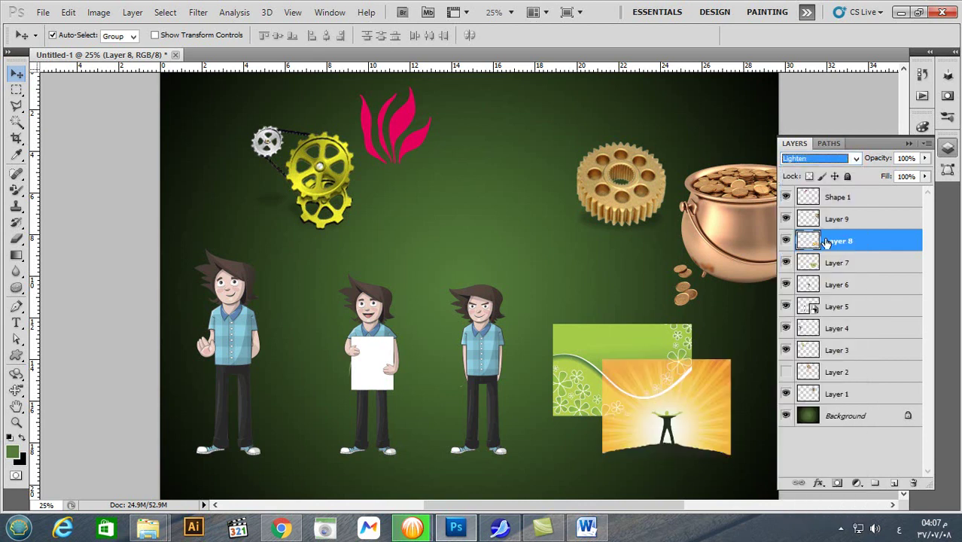
pyautogui.click(832, 161)
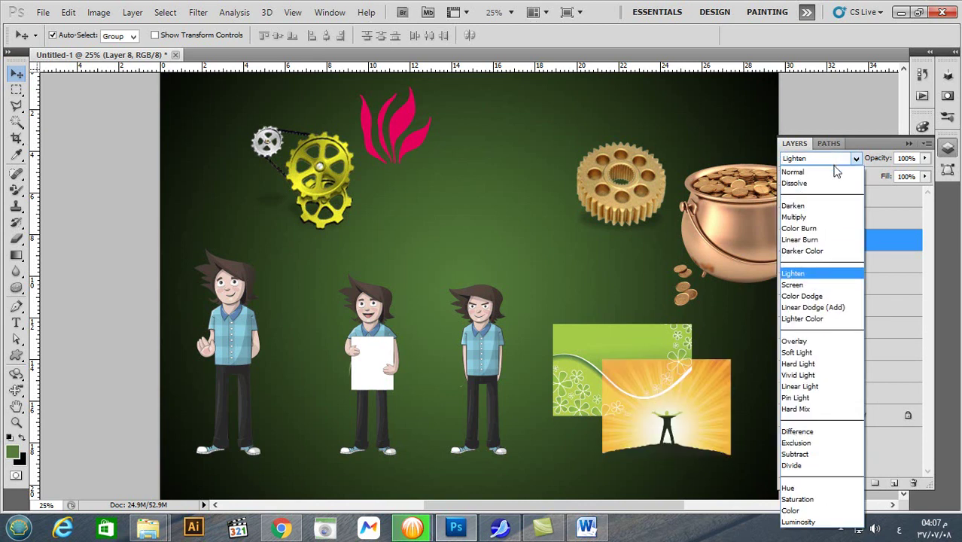
pyautogui.click(832, 284)
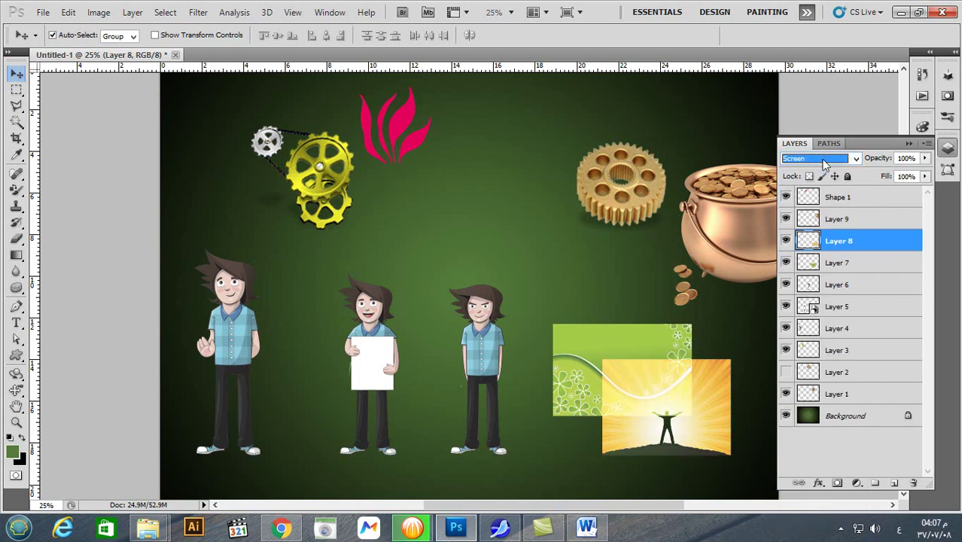
# Step: Cycle Layer 8 through the remaining blending modes, from Overlay to Luminosity, and open its opacity slider, keeping 100%
pyautogui.scroll(-4, 825, 165)
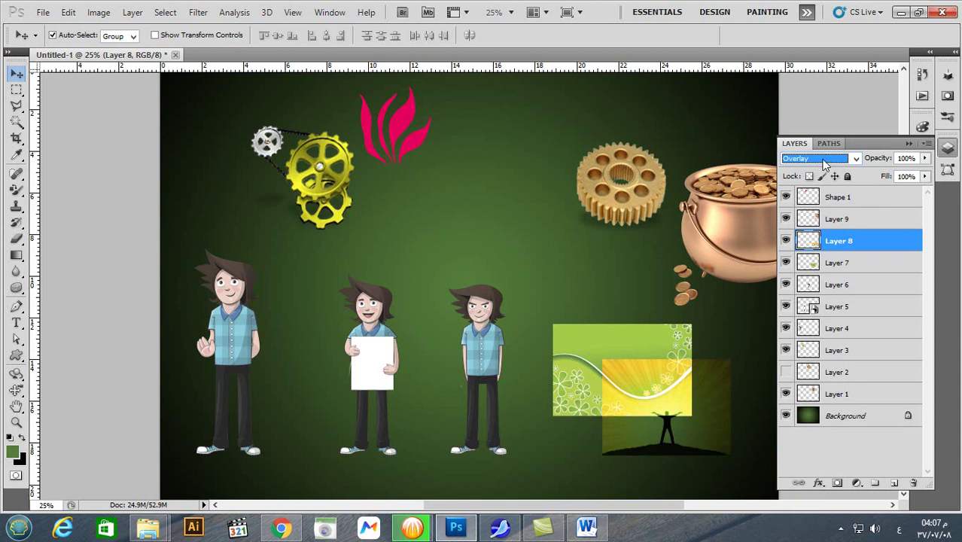
pyautogui.scroll(-3, 825, 166)
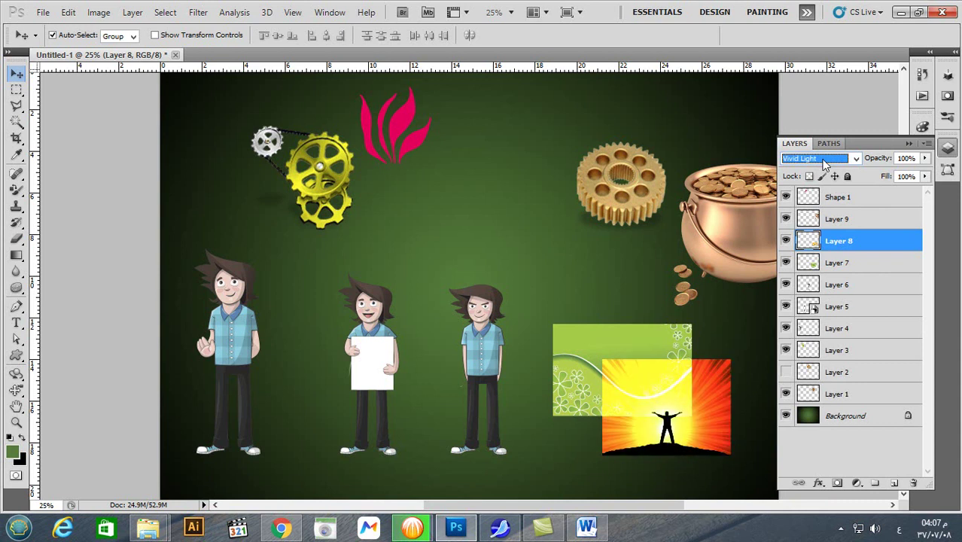
pyautogui.scroll(-3, 825, 166)
pyautogui.scroll(-2, 825, 166)
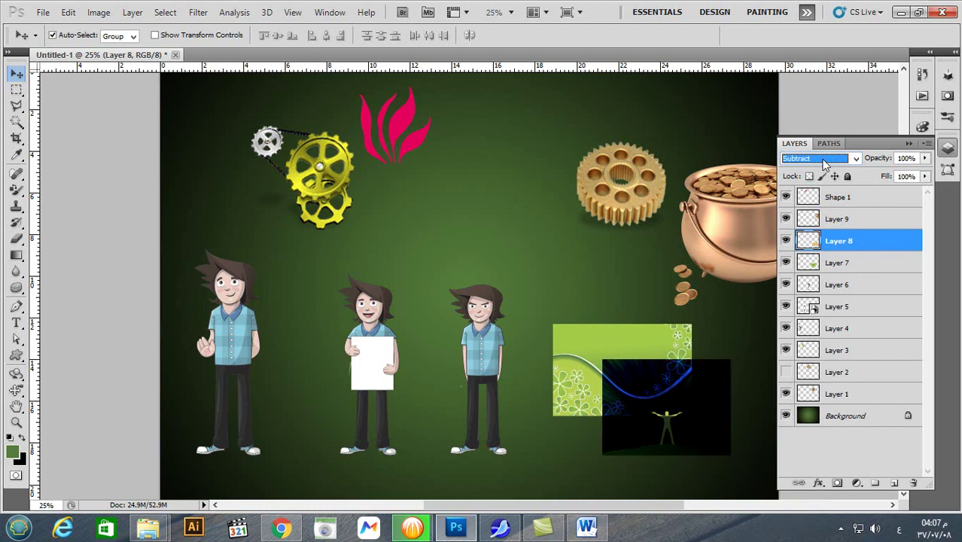
pyautogui.scroll(-1, 824, 166)
pyautogui.scroll(-1, 825, 165)
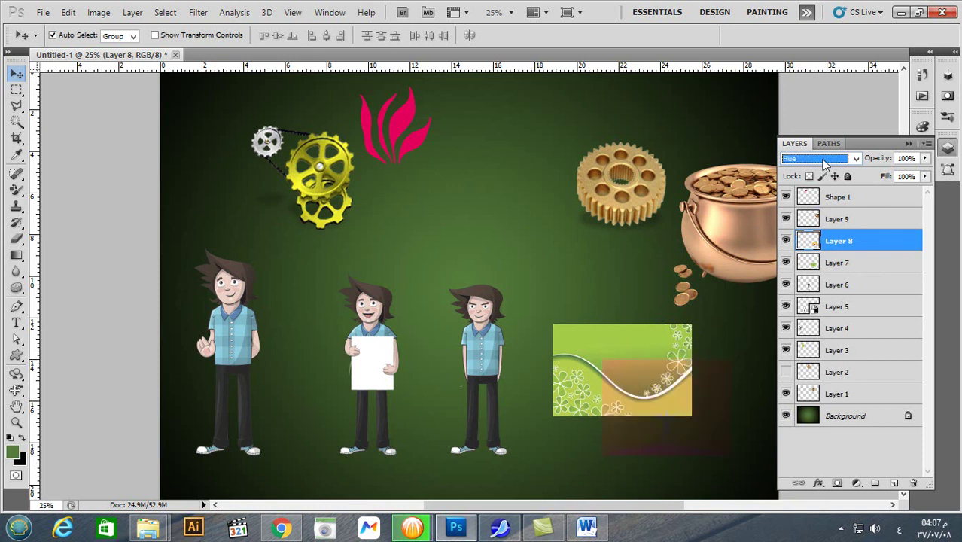
pyautogui.scroll(-1, 824, 166)
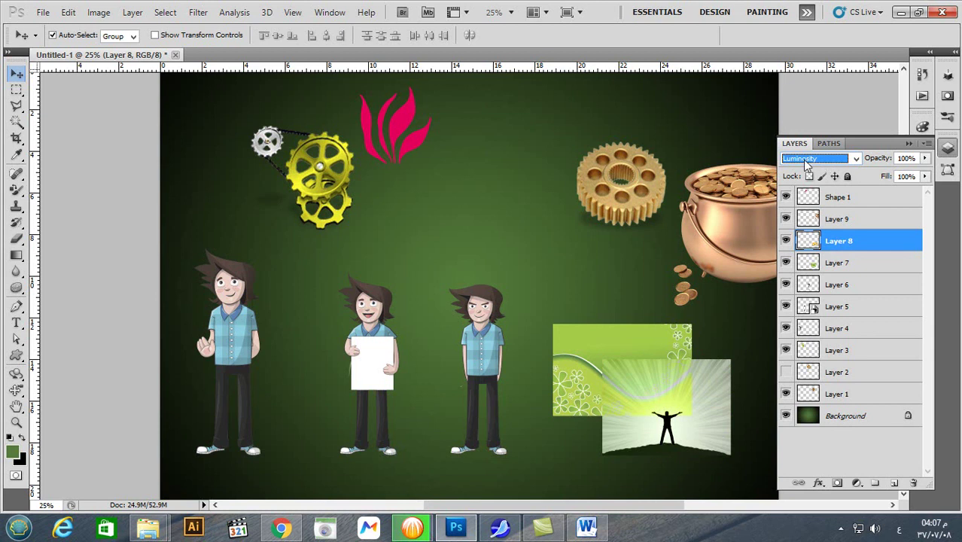
pyautogui.click(924, 159)
pyautogui.moveTo(925, 165)
pyautogui.mouseDown()
pyautogui.moveTo(922, 175)
pyautogui.moveTo(860, 178)
pyautogui.moveTo(933, 178)
pyautogui.mouseUp()
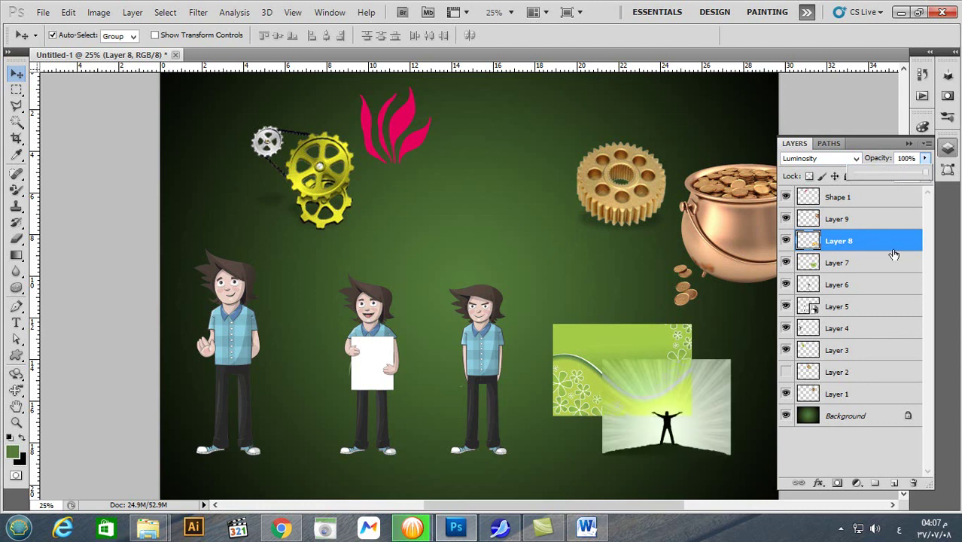
# Step: Check the lesson objectives in the Word document, return to the Photoshop composition and clear the Layers view off the canvas
pyautogui.click(790, 159)
pyautogui.click(789, 161)
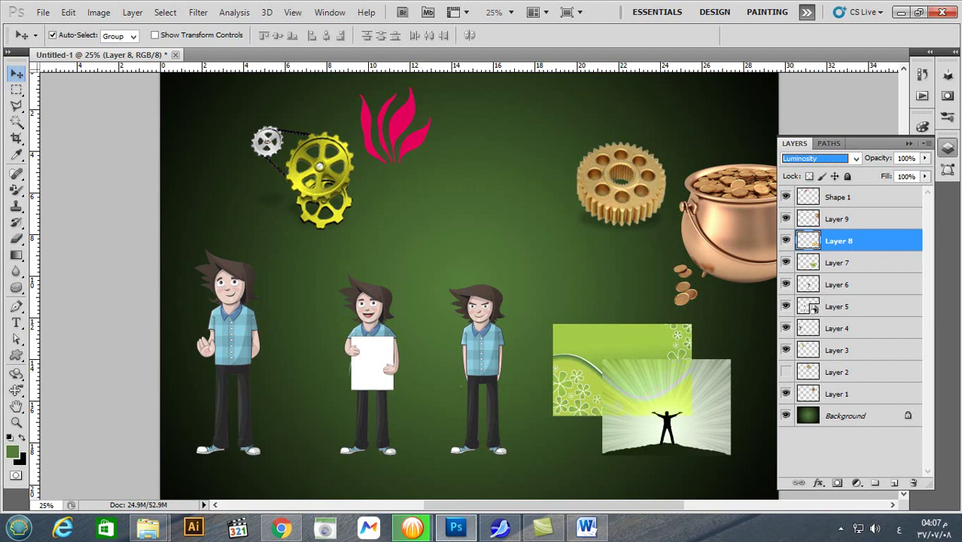
pyautogui.click(584, 528)
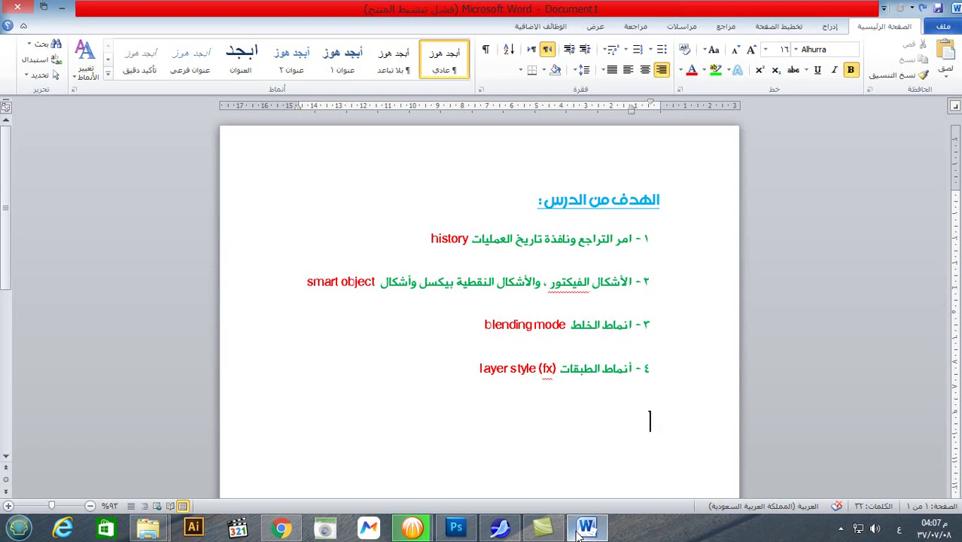
pyautogui.click(580, 531)
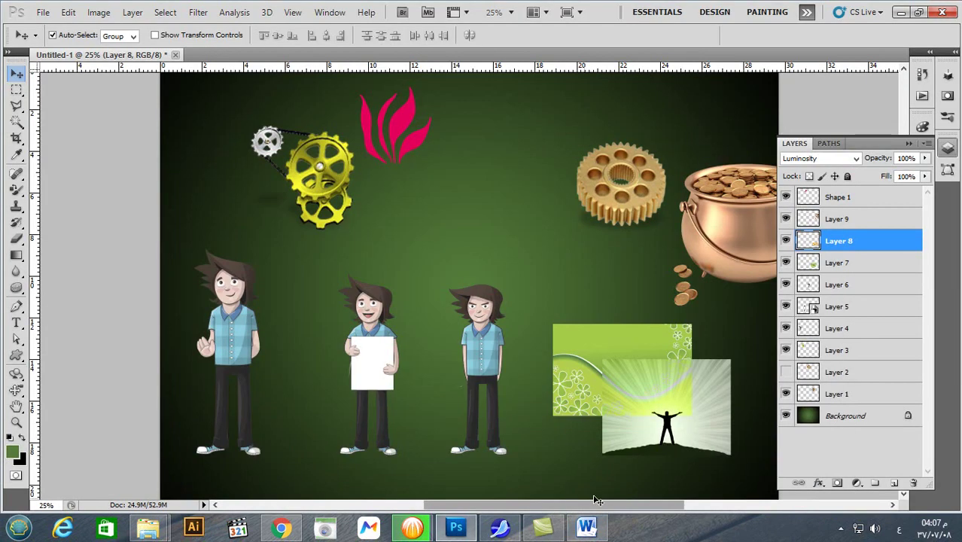
pyautogui.click(948, 148)
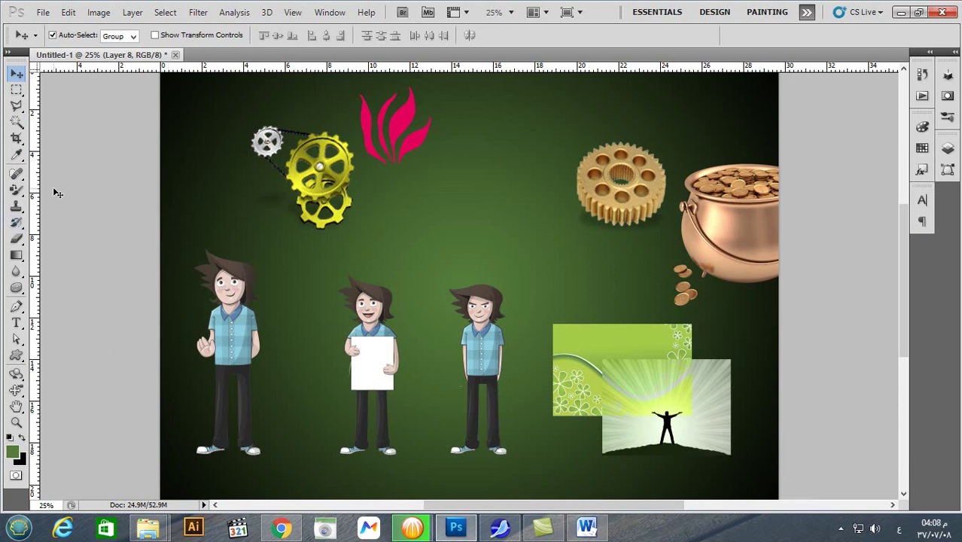
# Step: Select the Custom Shape Tool and choose the raindrop shape
pyautogui.click(16, 356)
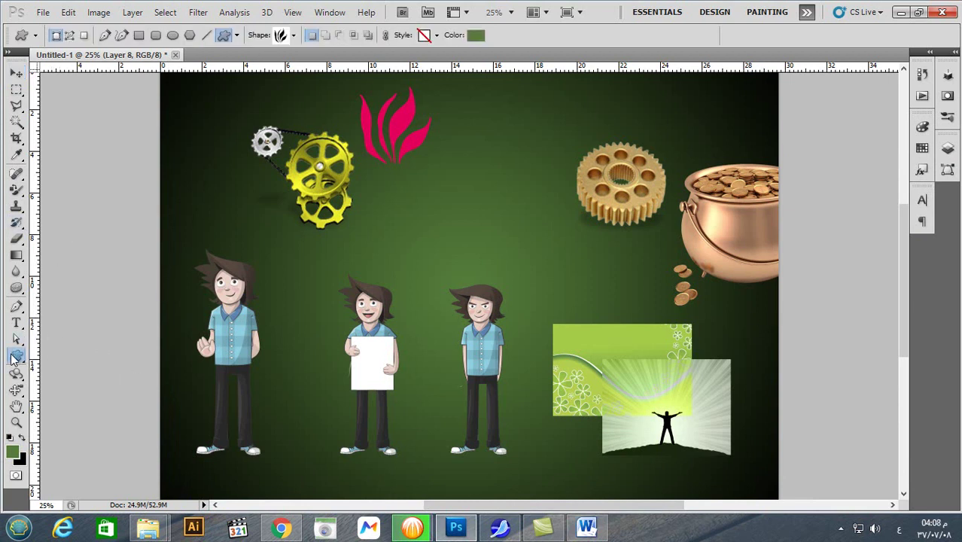
pyautogui.rightClick(13, 359)
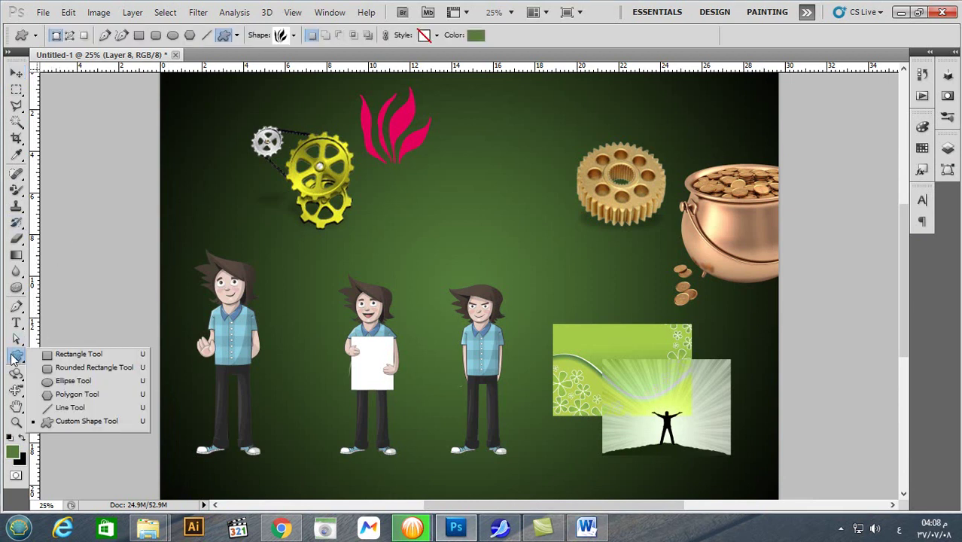
pyautogui.click(79, 421)
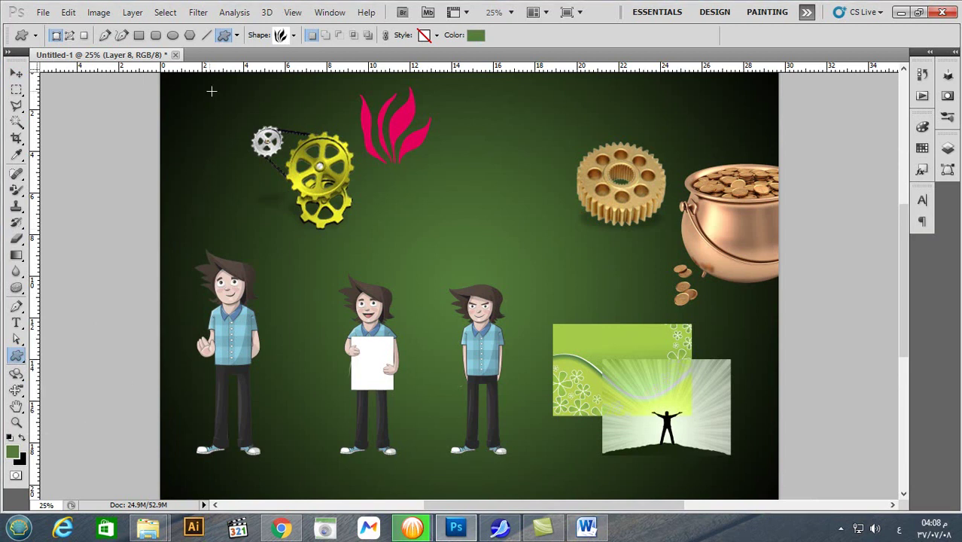
pyautogui.click(294, 35)
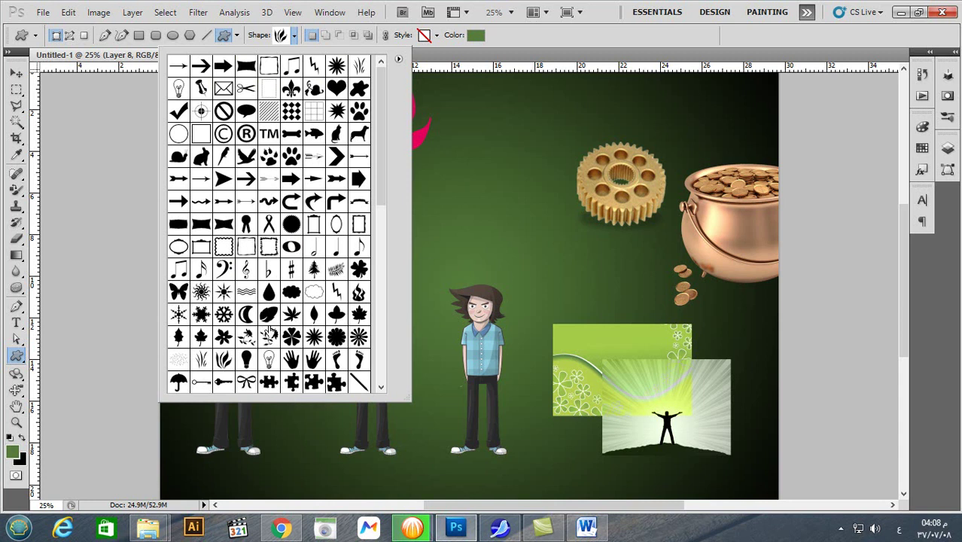
pyautogui.click(269, 295)
# Step: Set the shape color to bright blue and draw a tall raindrop between the pink flame shape and the golden gear
pyautogui.click(476, 35)
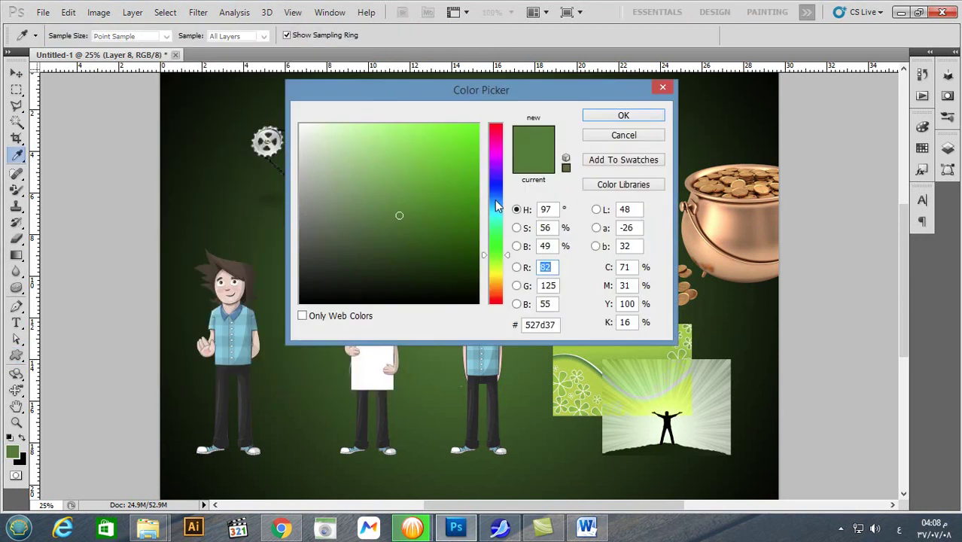
pyautogui.click(495, 203)
pyautogui.click(461, 125)
pyautogui.click(623, 115)
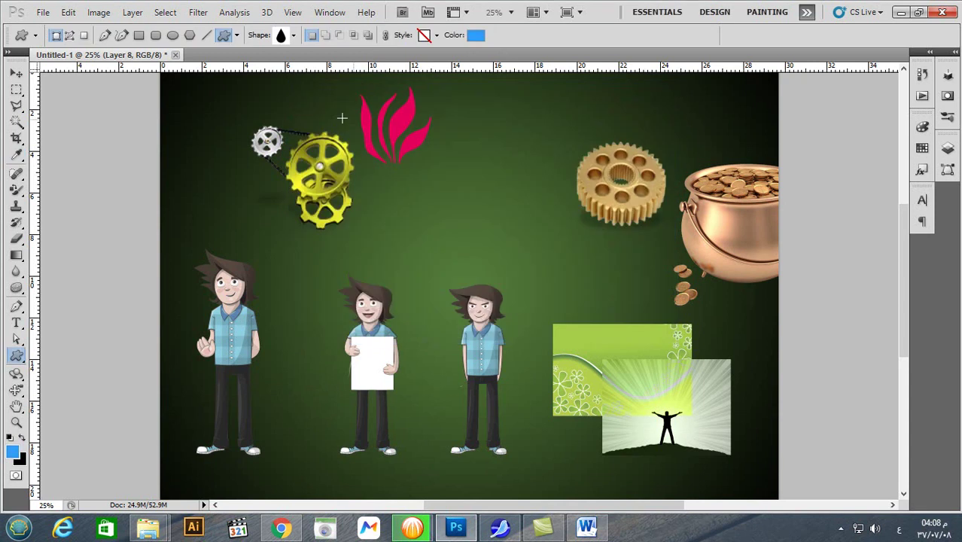
pyautogui.moveTo(461, 131); pyautogui.dragTo(519, 256)
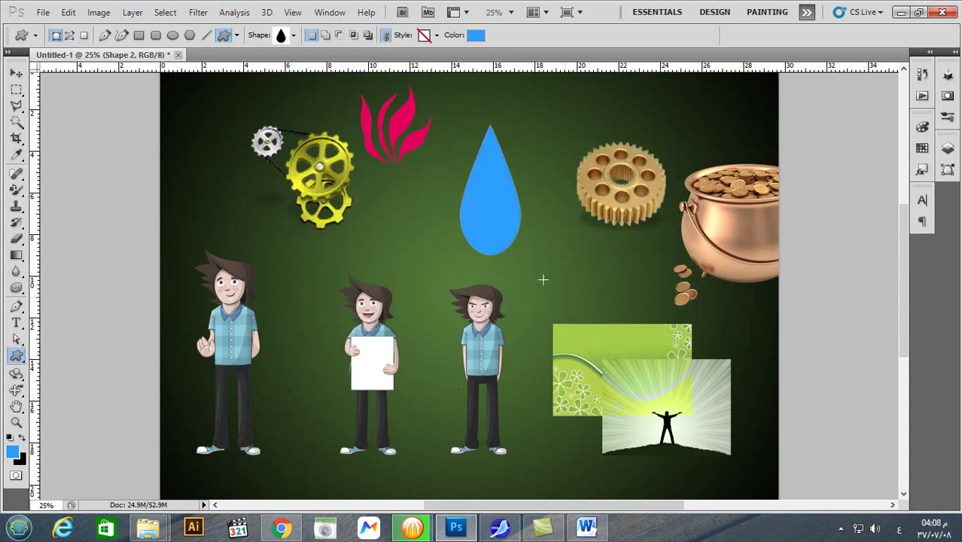
# Step: Add a Drop Shadow to the raindrop with angle 40°, distance 11 px, spread 56% and size 43 px
pyautogui.click(947, 148)
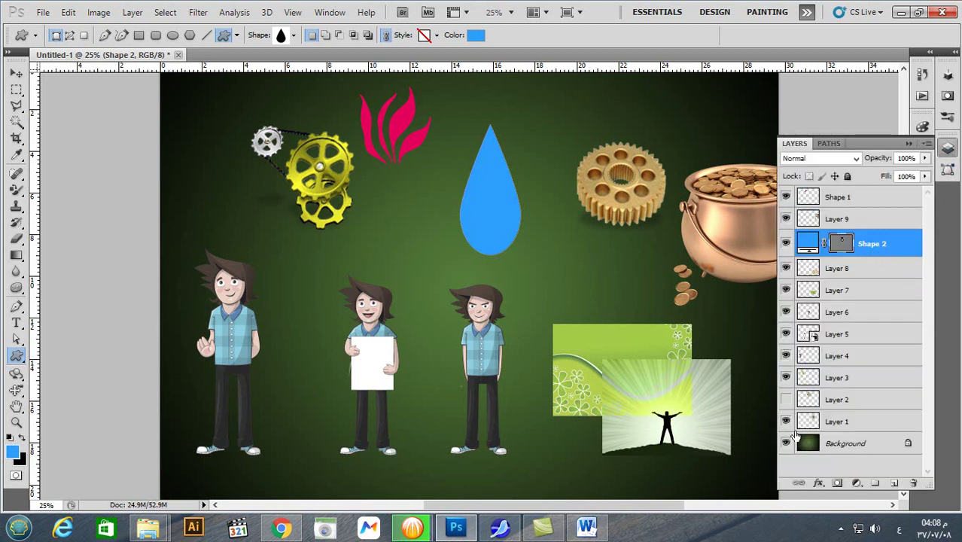
pyautogui.click(819, 485)
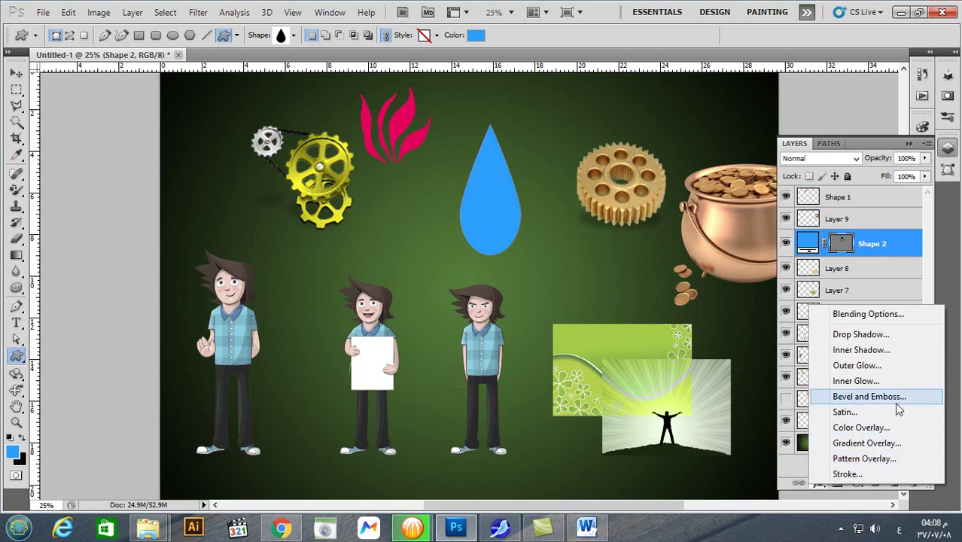
pyautogui.click(910, 336)
pyautogui.moveTo(725, 114); pyautogui.dragTo(201, 94)
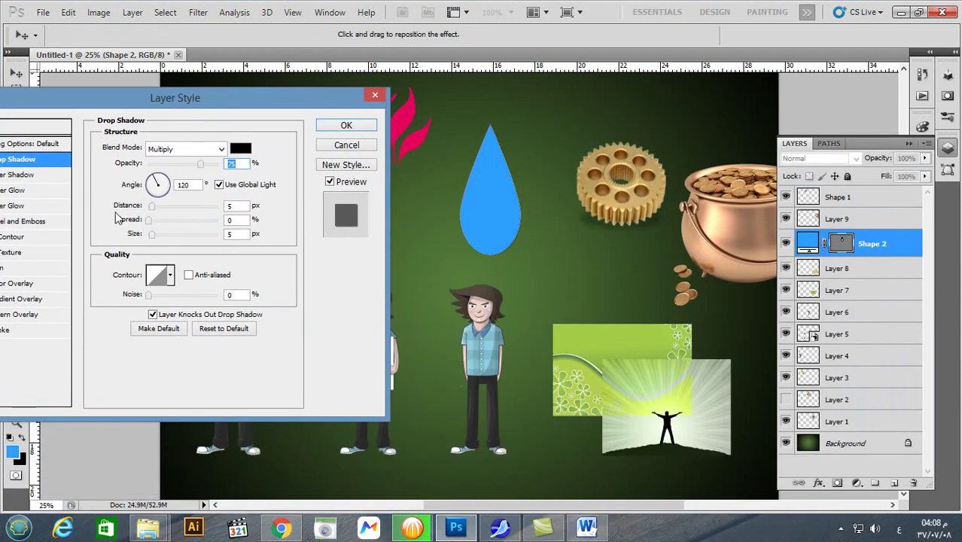
pyautogui.moveTo(151, 206); pyautogui.dragTo(187, 227)
pyautogui.moveTo(160, 188)
pyautogui.mouseDown()
pyautogui.moveTo(170, 192)
pyautogui.moveTo(157, 203)
pyautogui.moveTo(152, 185)
pyautogui.moveTo(171, 186)
pyautogui.mouseUp()
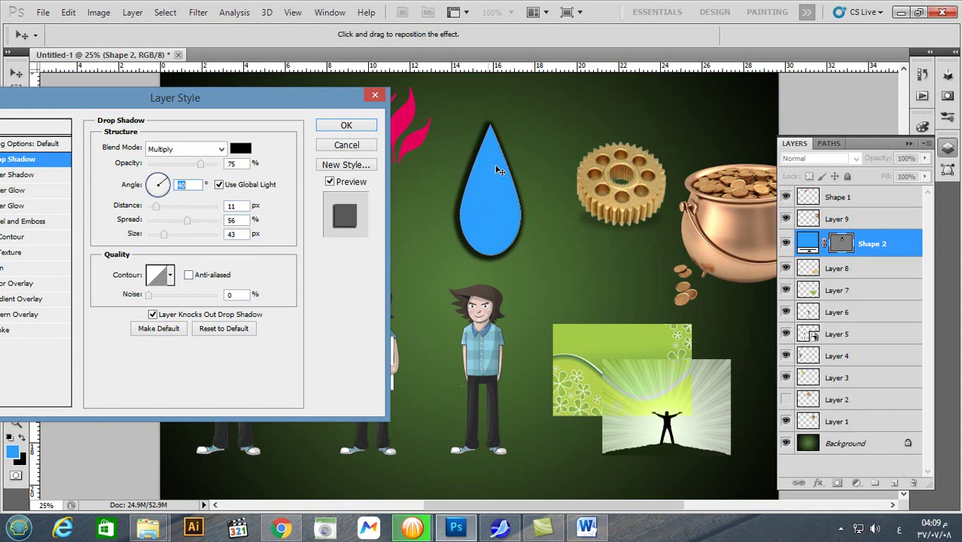
# Step: Turn off Use Global Light for the drop shadow, and set its angle to 32° and spread to 27%
pyautogui.click(228, 190)
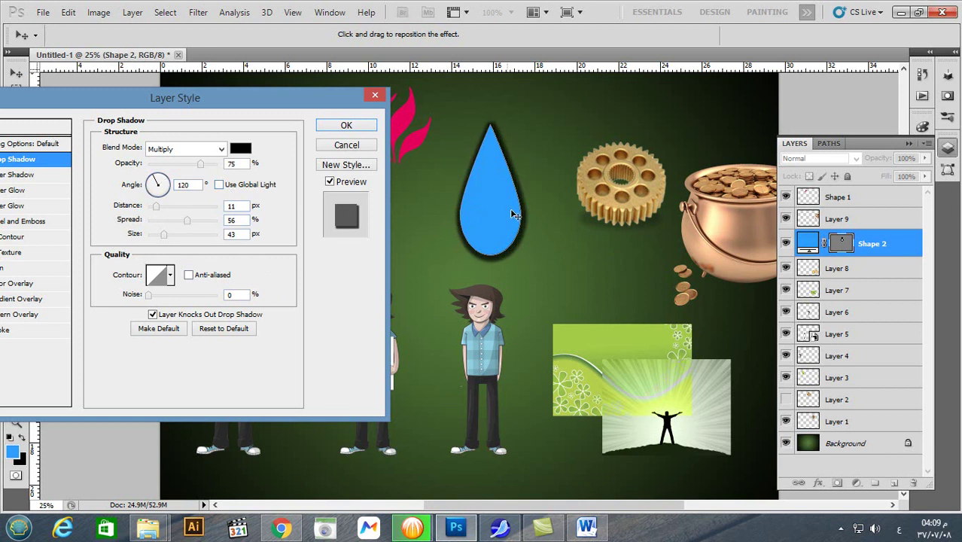
pyautogui.click(163, 182)
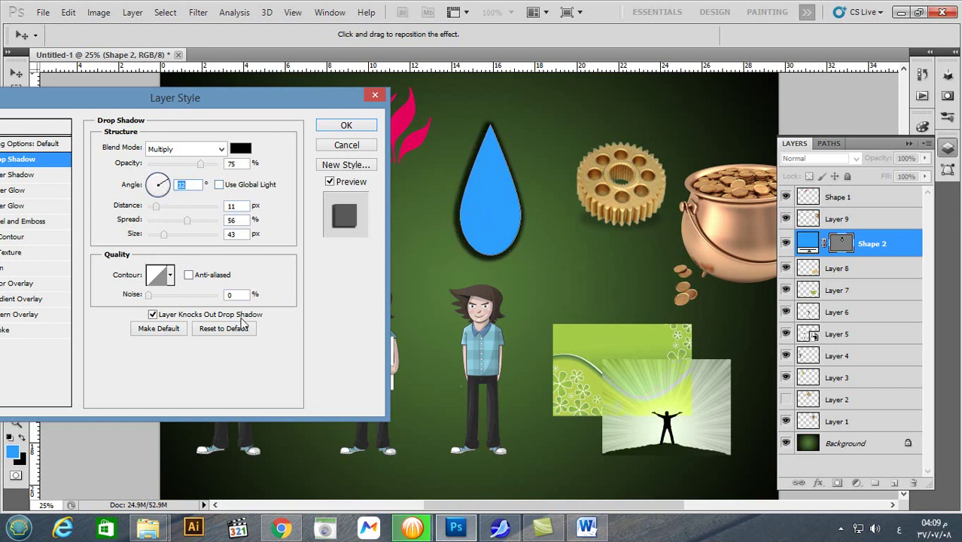
pyautogui.moveTo(188, 223); pyautogui.dragTo(166, 225)
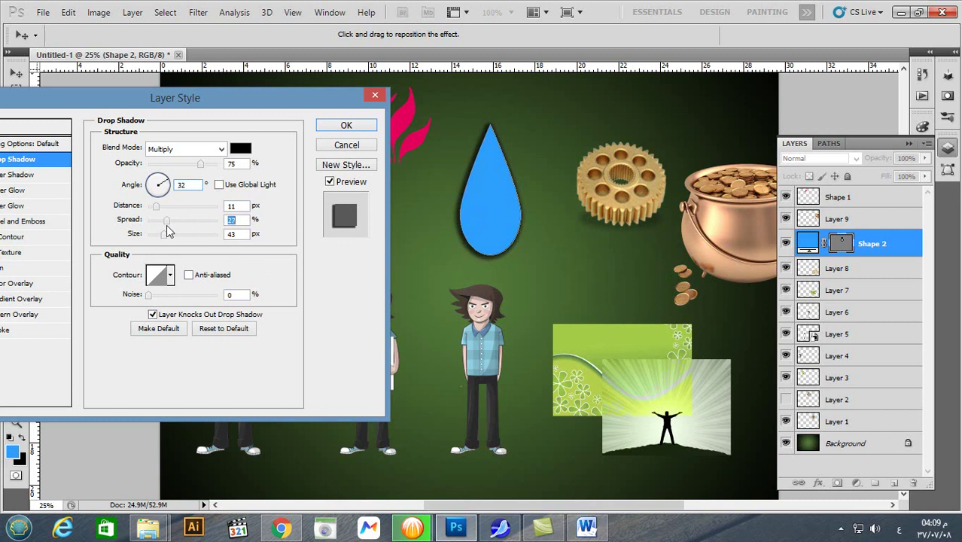
# Step: Add a Gradient Overlay to the raindrop using the Blue 42 - 3D gradient preset
pyautogui.moveTo(280, 96); pyautogui.dragTo(339, 103)
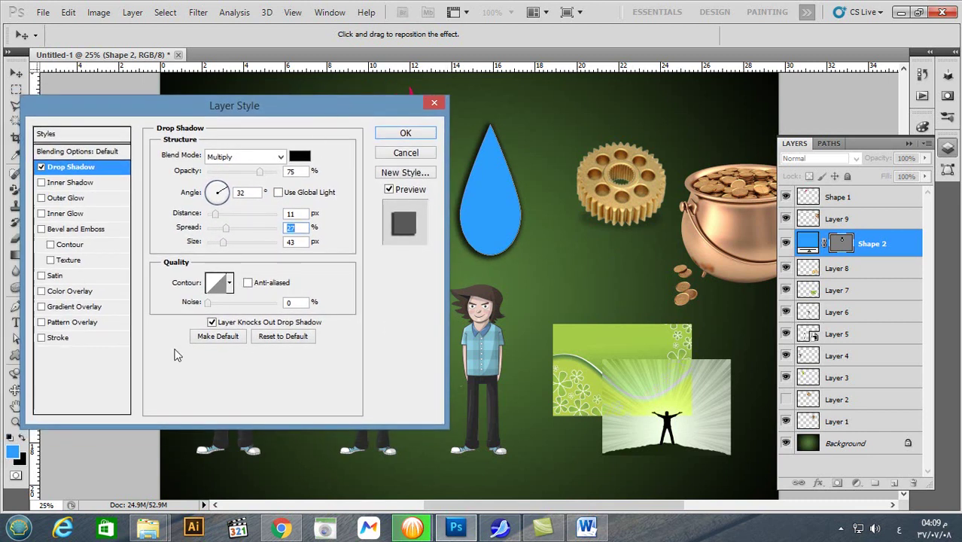
pyautogui.click(81, 309)
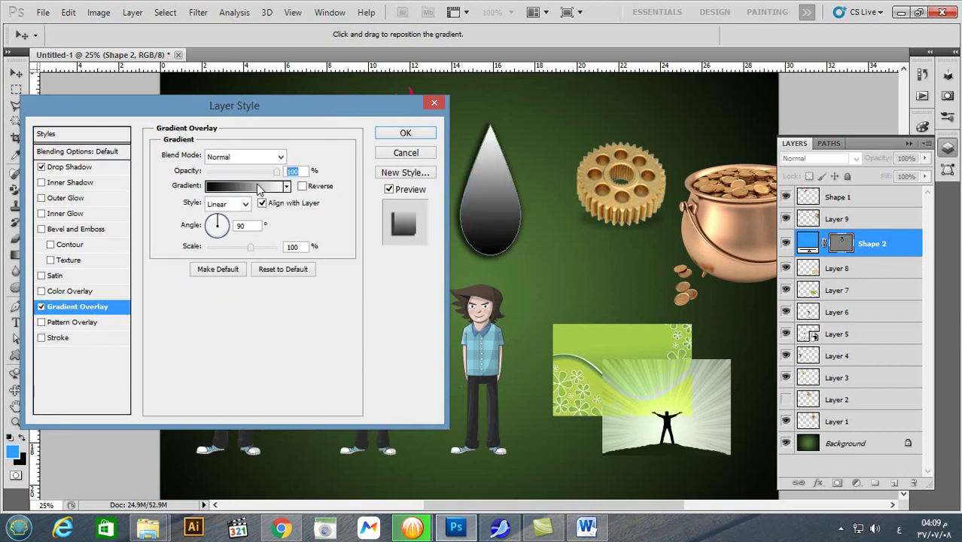
pyautogui.click(258, 188)
pyautogui.click(610, 180)
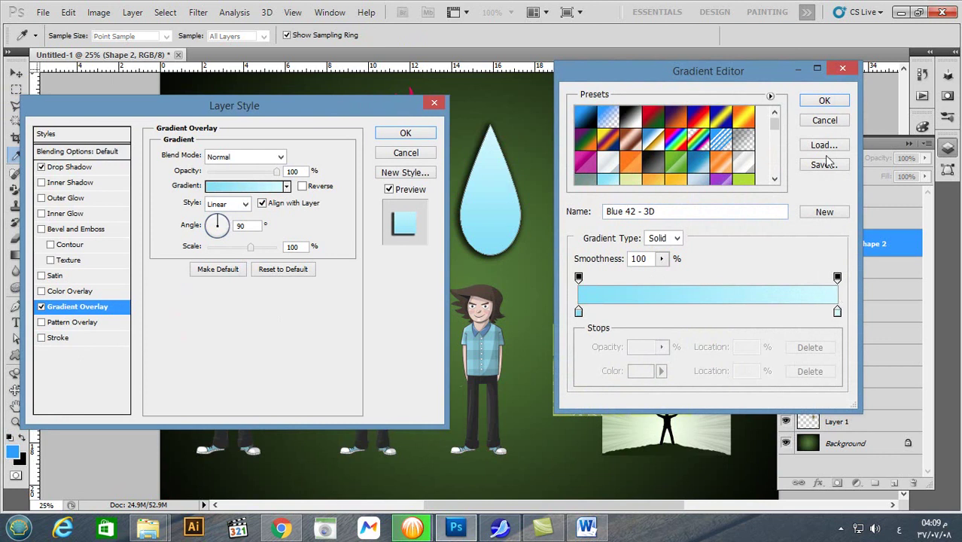
pyautogui.click(824, 102)
# Step: Add a Bevel and Emboss effect to the raindrop with size 81 px and soften 7 px
pyautogui.click(75, 229)
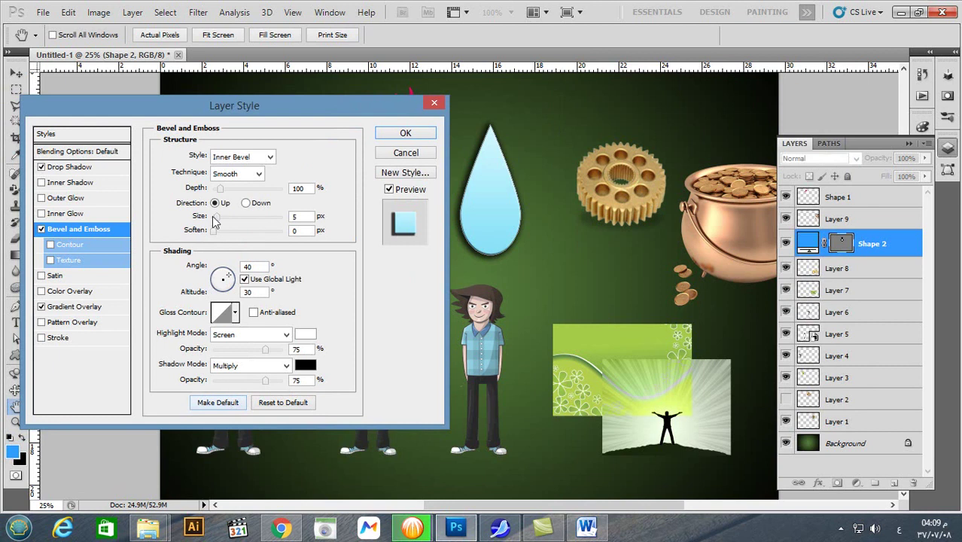
pyautogui.moveTo(222, 220); pyautogui.dragTo(239, 230)
# Step: Try the Outer Bevel, Inner Bevel, Emboss, Pillow Emboss and Stroke Emboss styles on the raindrop
pyautogui.click(249, 158)
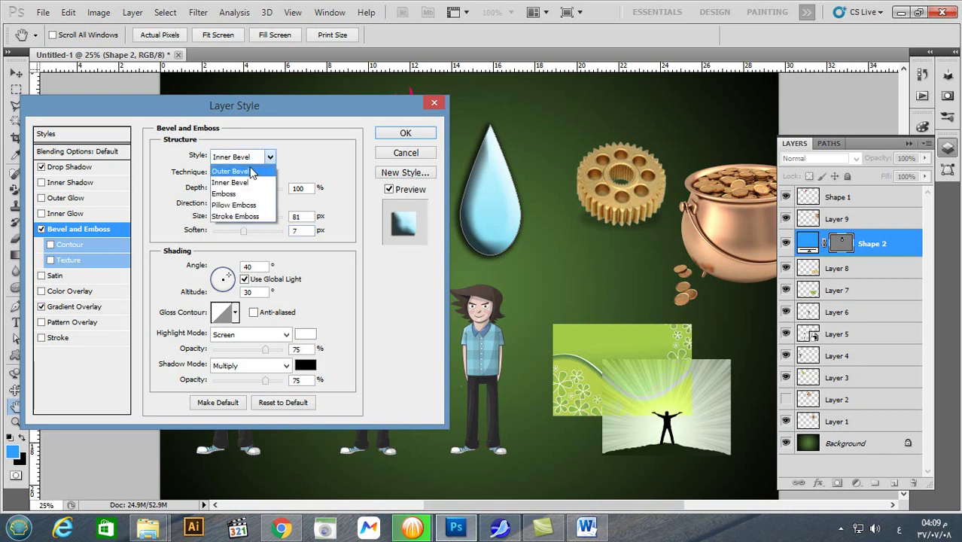
pyautogui.click(250, 168)
pyautogui.click(256, 156)
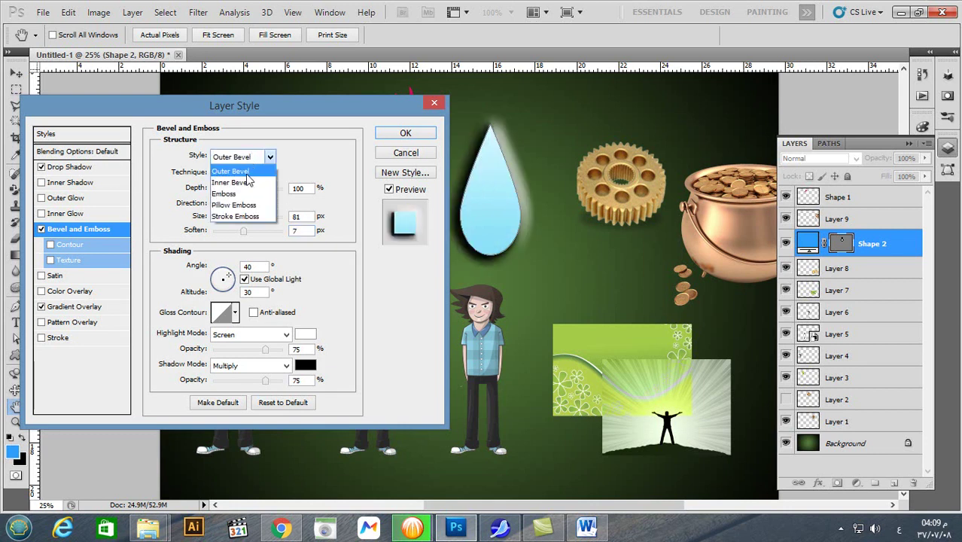
pyautogui.click(249, 182)
pyautogui.click(254, 158)
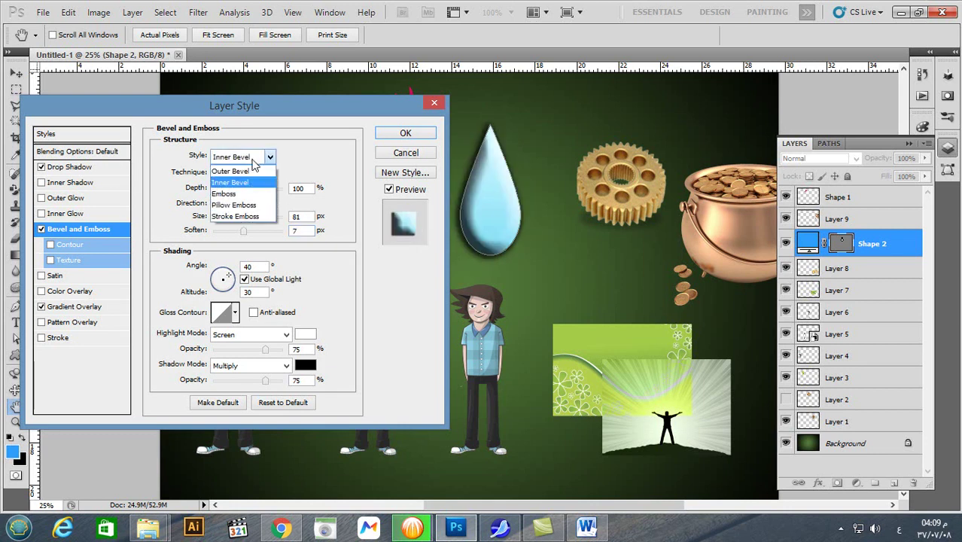
pyautogui.click(242, 194)
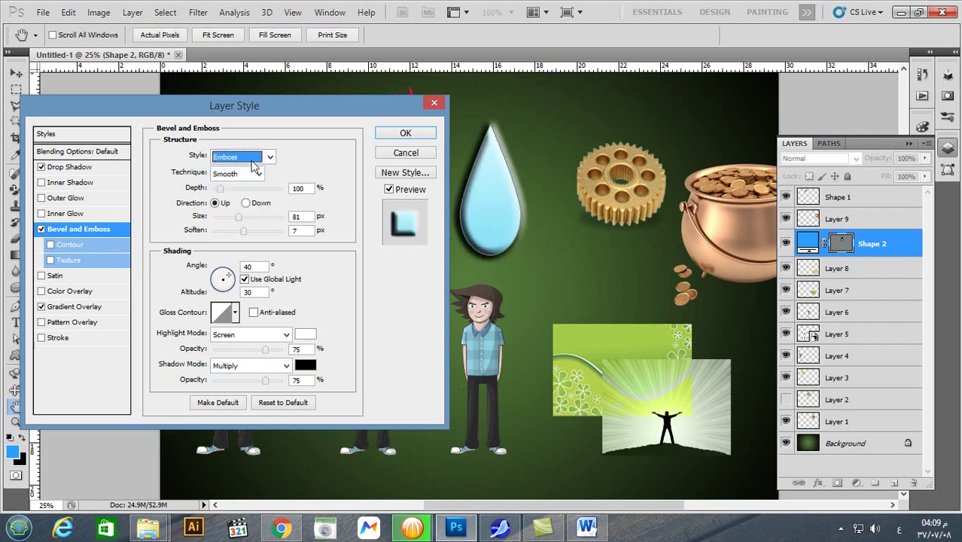
pyautogui.click(255, 159)
pyautogui.click(248, 206)
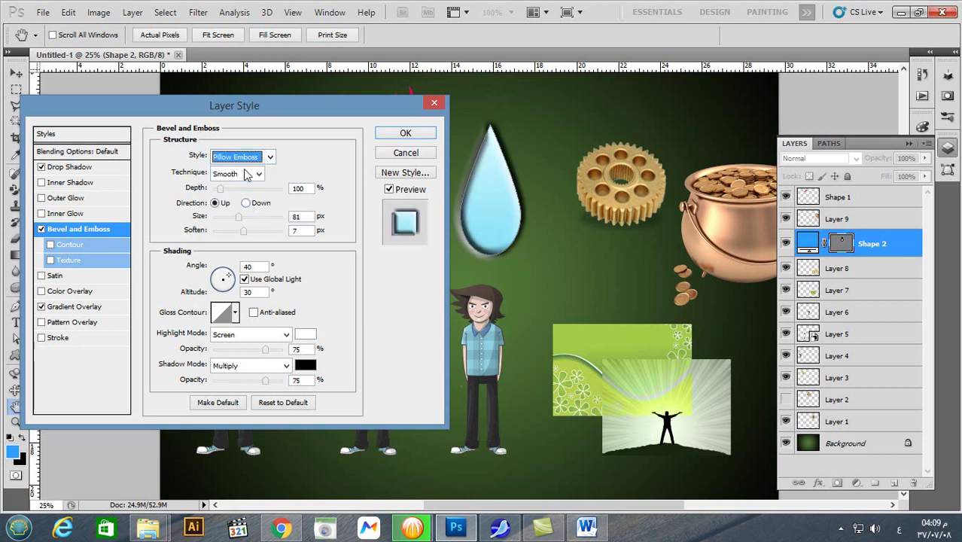
pyautogui.click(249, 158)
pyautogui.click(239, 217)
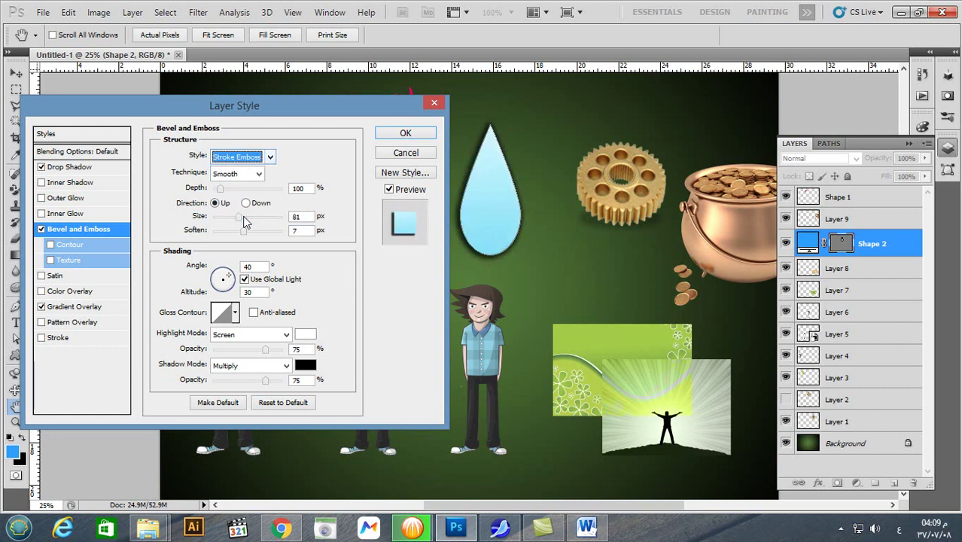
# Step: Set the bevel style to Emboss with size 109 px and soften 4 px, and apply the layer style to the raindrop
pyautogui.click(238, 158)
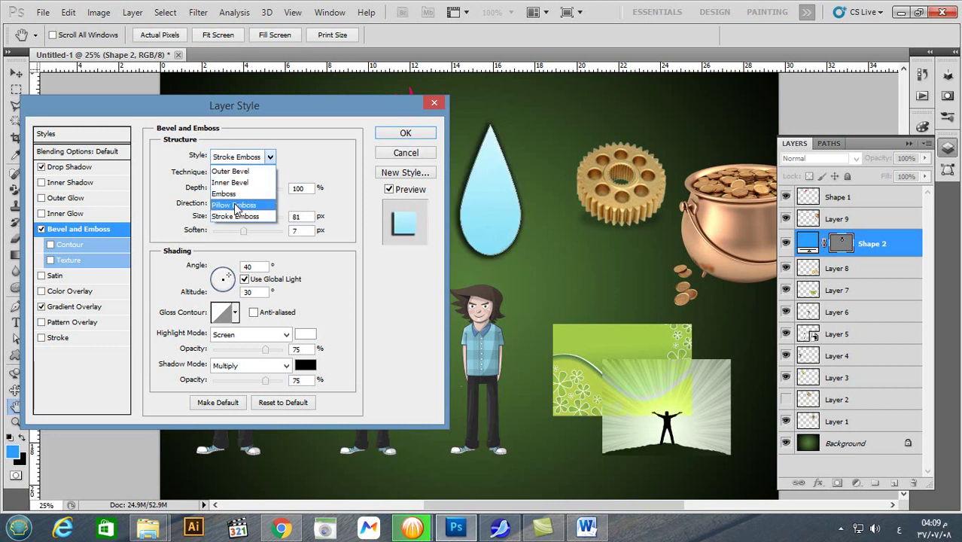
pyautogui.click(226, 194)
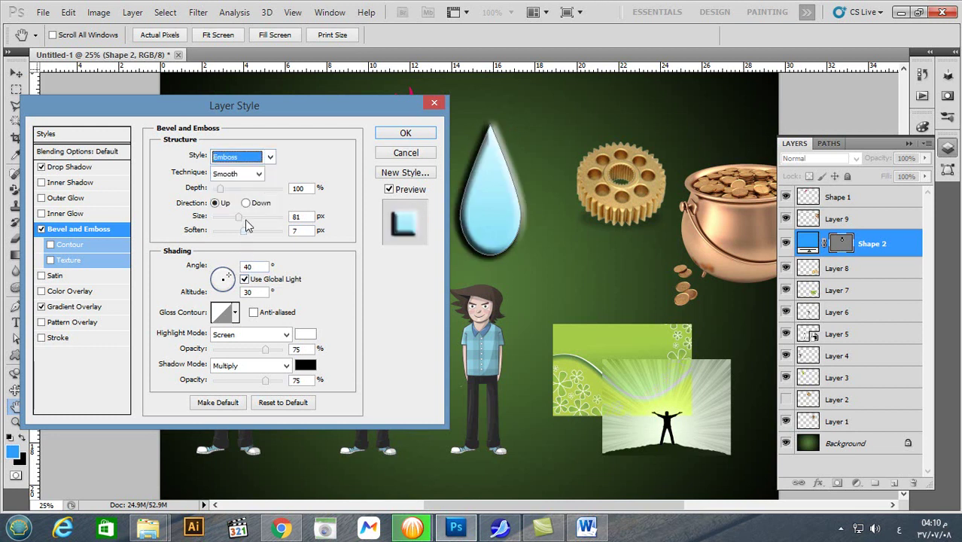
pyautogui.moveTo(240, 218); pyautogui.dragTo(229, 239)
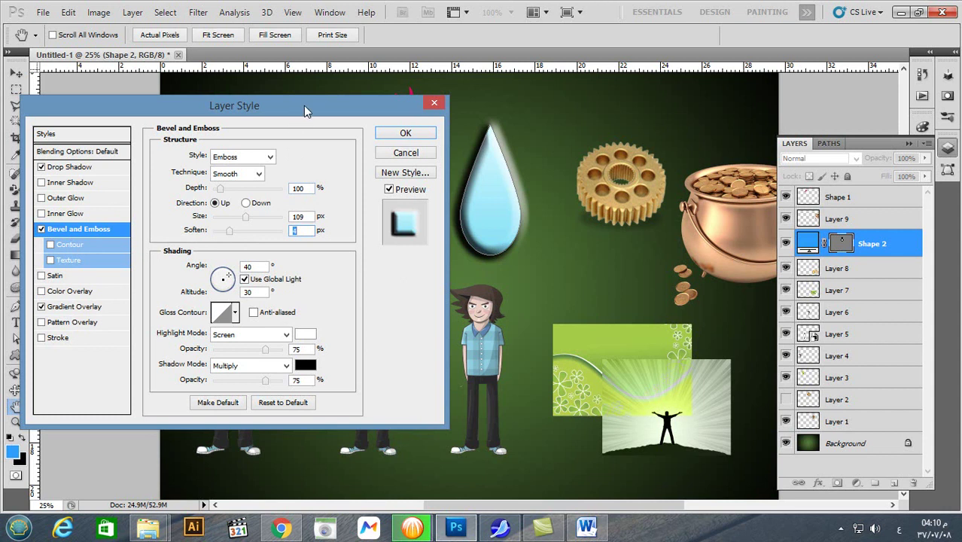
pyautogui.moveTo(303, 107); pyautogui.dragTo(334, 102)
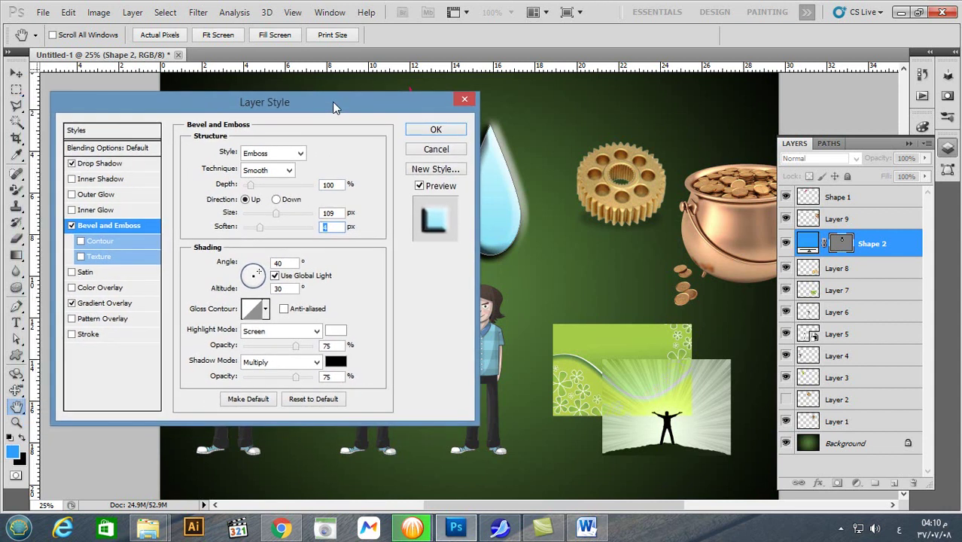
pyautogui.click(448, 133)
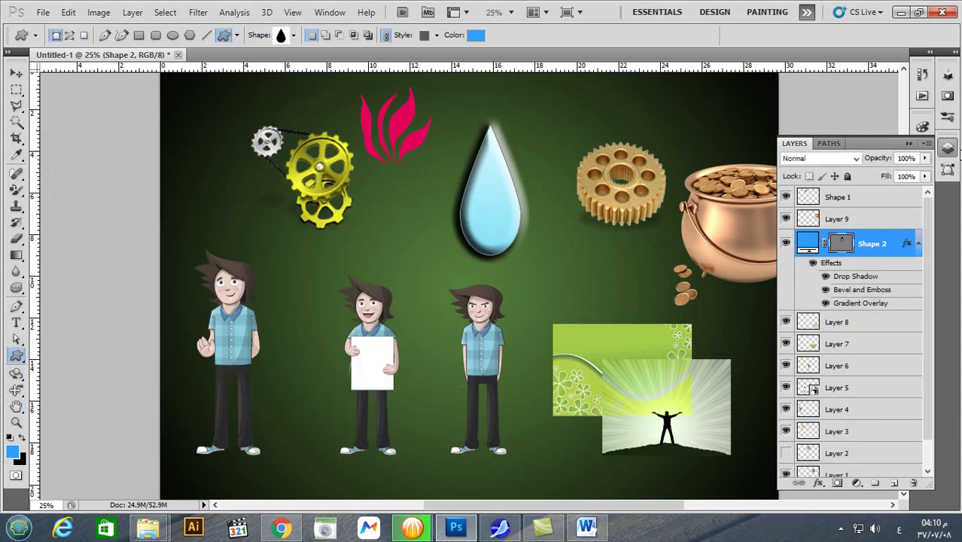
# Step: Append the Text Effects 2 library to the available preset styles
pyautogui.click(948, 149)
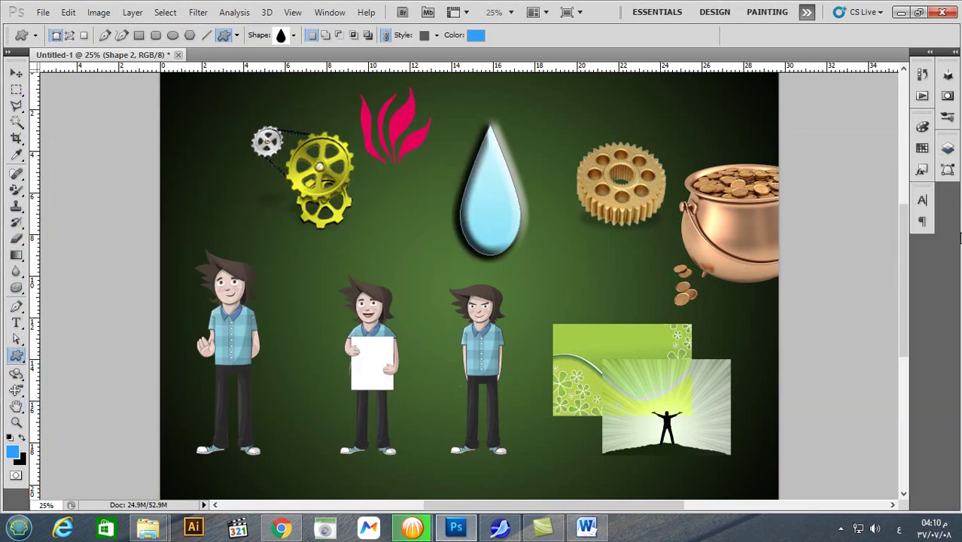
pyautogui.click(921, 171)
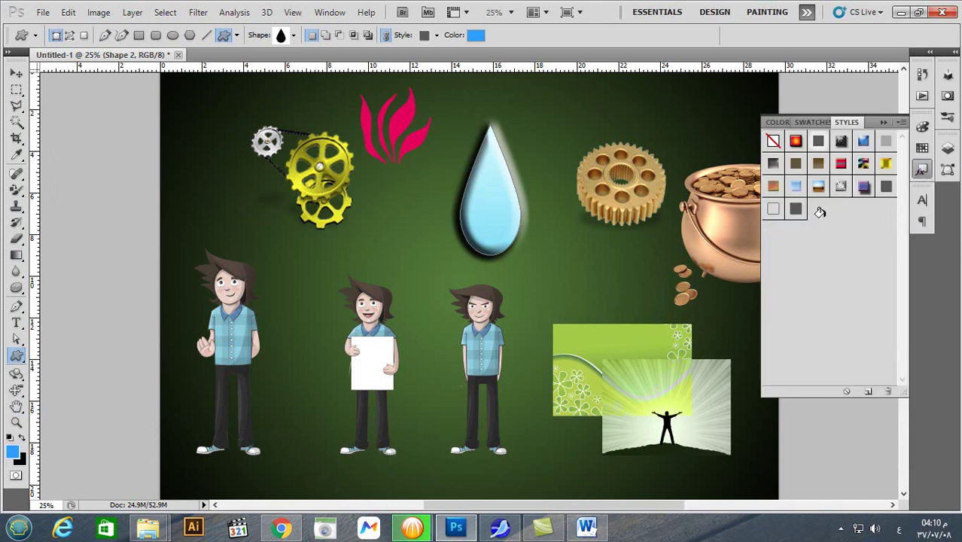
pyautogui.click(882, 122)
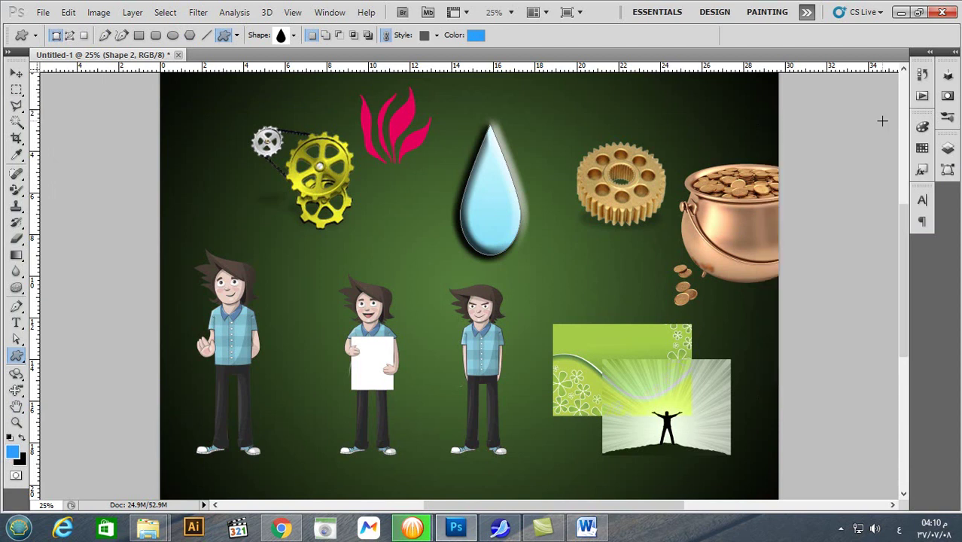
pyautogui.click(921, 171)
pyautogui.click(900, 121)
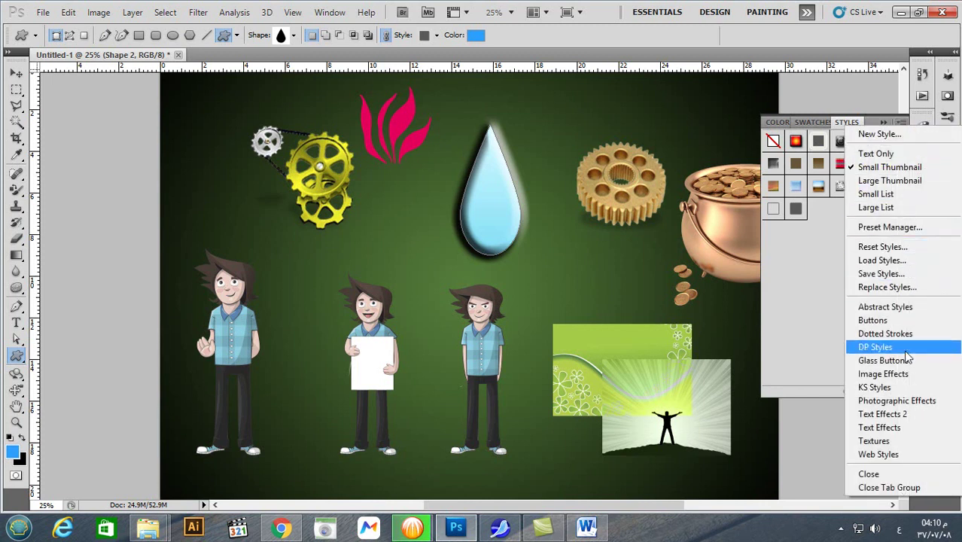
pyautogui.click(917, 419)
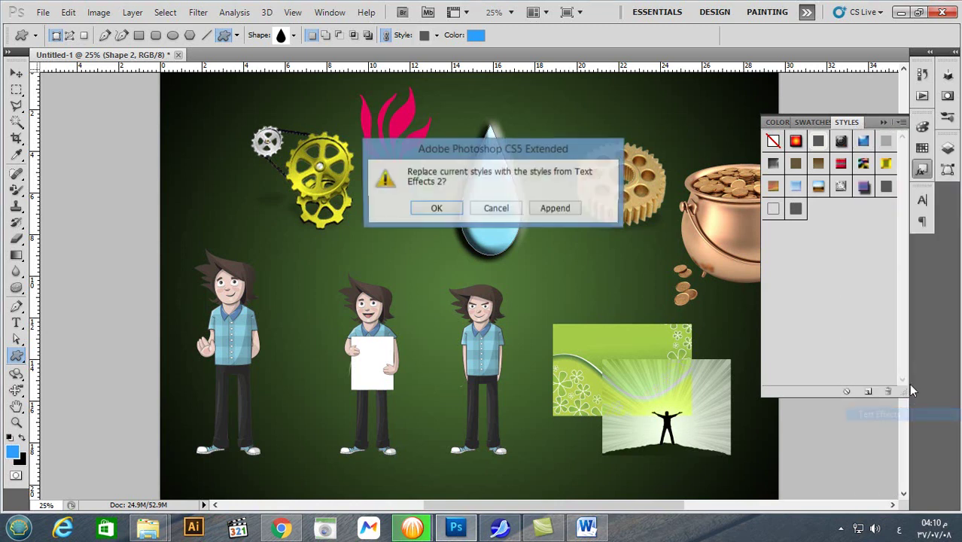
pyautogui.click(563, 209)
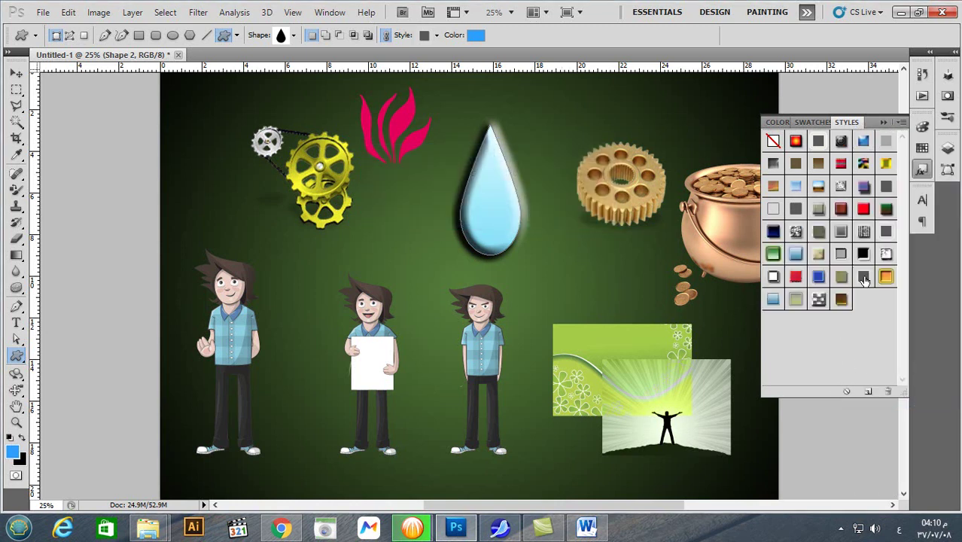
# Step: Append the Web Styles library to the available preset styles
pyautogui.click(902, 122)
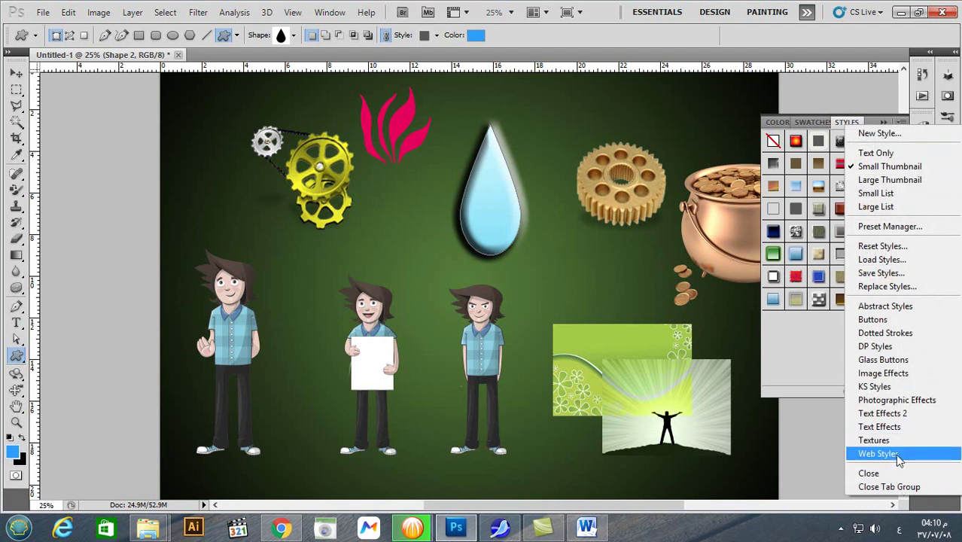
pyautogui.click(897, 456)
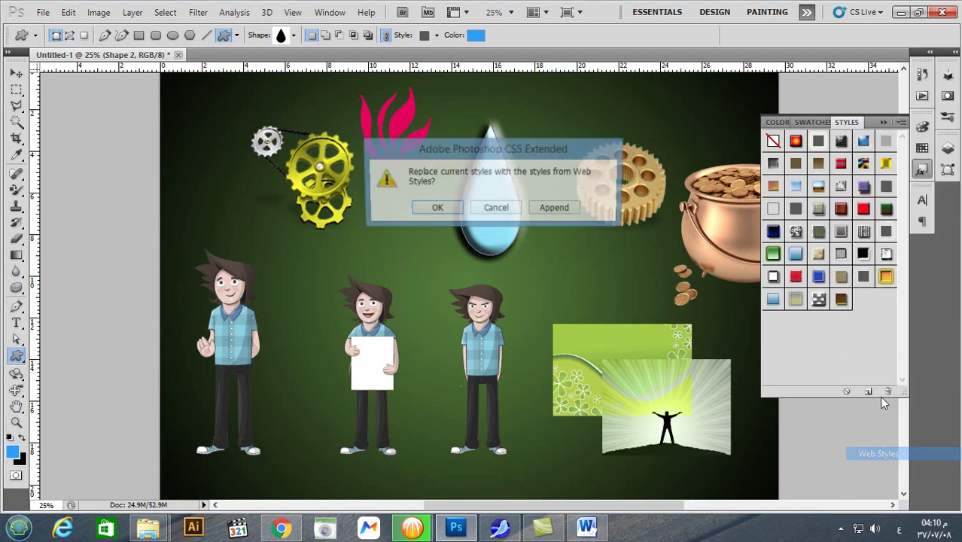
pyautogui.click(562, 209)
# Step: Try the blue, green, yellow, red and purple gel preset styles from Web Styles on the raindrop shape layer
pyautogui.moveTo(901, 299); pyautogui.dragTo(896, 337)
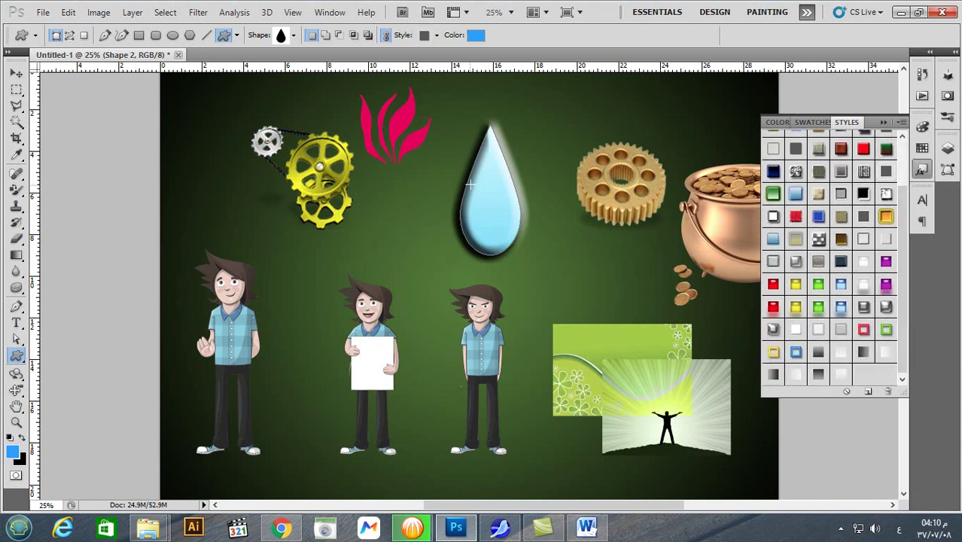
pyautogui.click(946, 148)
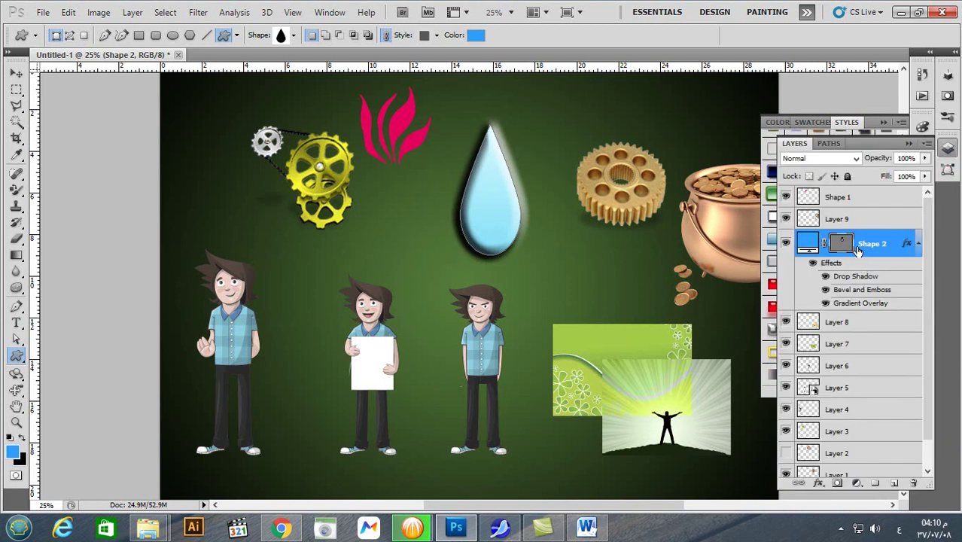
pyautogui.click(947, 148)
pyautogui.click(841, 307)
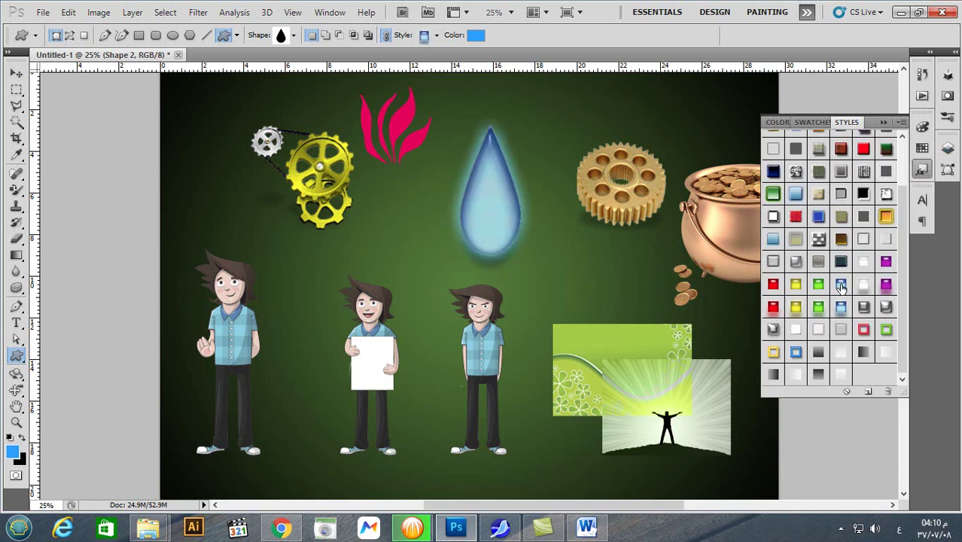
pyautogui.click(839, 308)
pyautogui.click(818, 307)
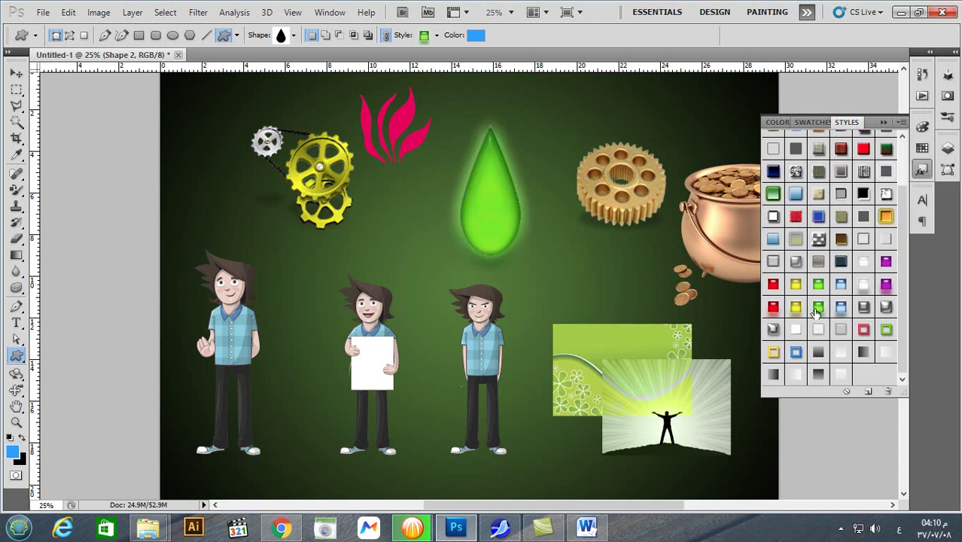
pyautogui.click(795, 307)
pyautogui.click(773, 307)
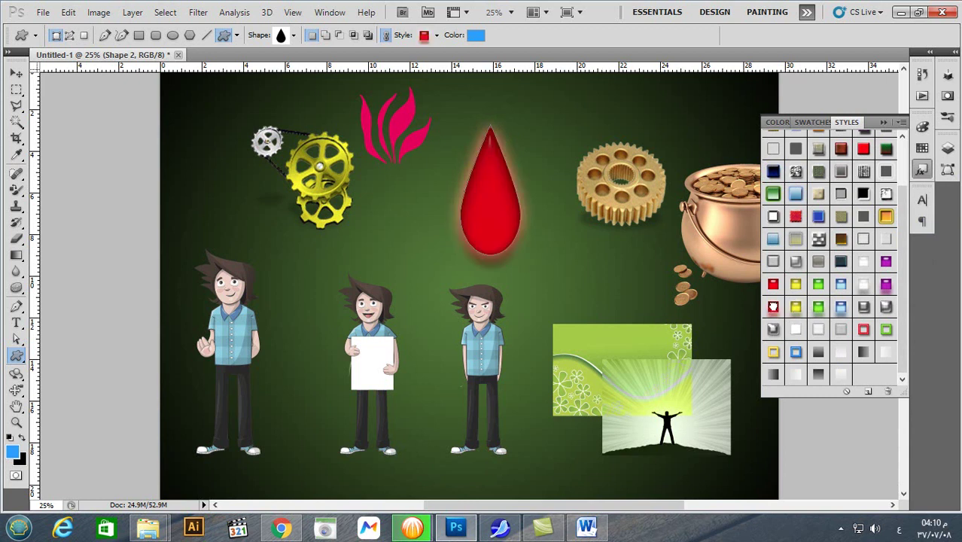
pyautogui.click(772, 286)
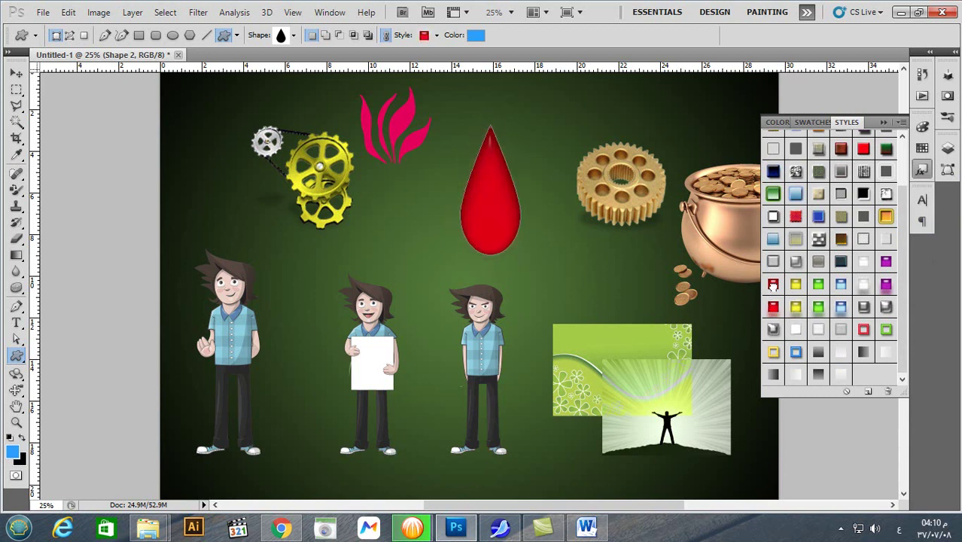
pyautogui.click(885, 286)
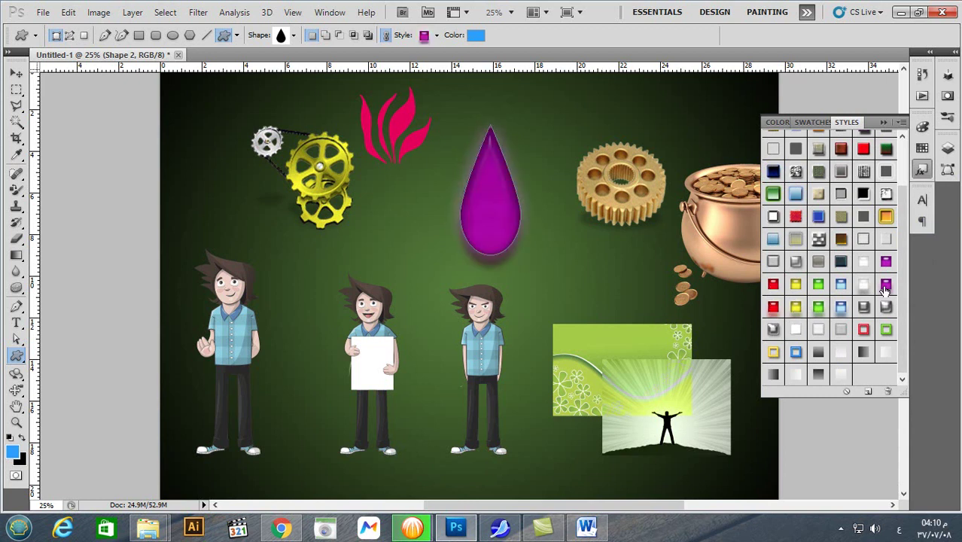
# Step: Try the green, red, blue and yellow outline ring preset styles on the raindrop
pyautogui.click(886, 328)
pyautogui.click(863, 328)
pyautogui.click(796, 353)
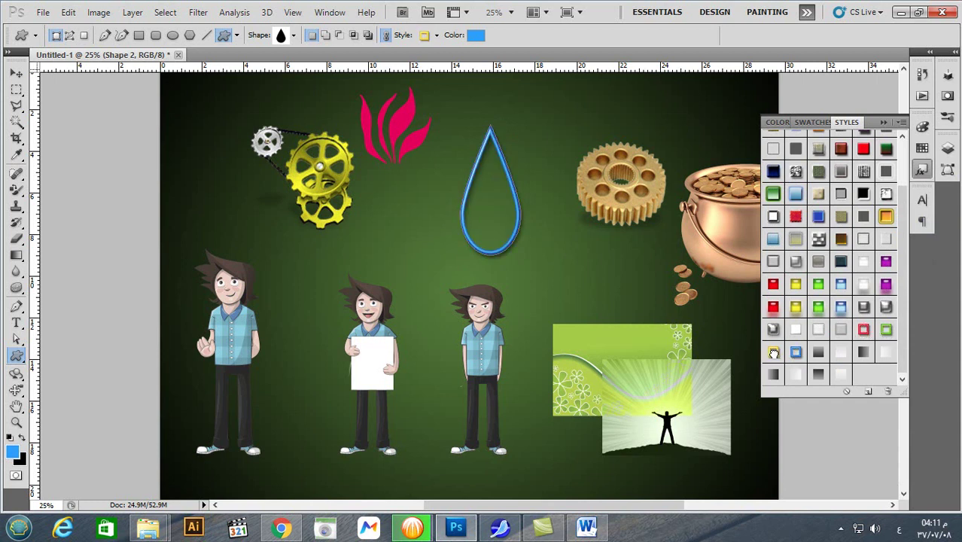
pyautogui.click(773, 352)
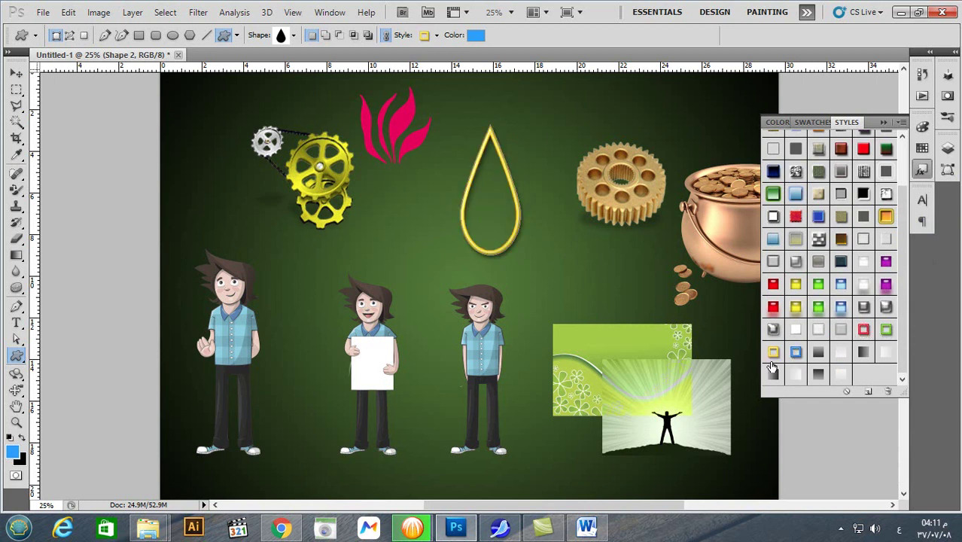
# Step: Apply the glowing green gel preset style to the raindrop and put the style presets away
pyautogui.click(839, 307)
pyautogui.click(818, 308)
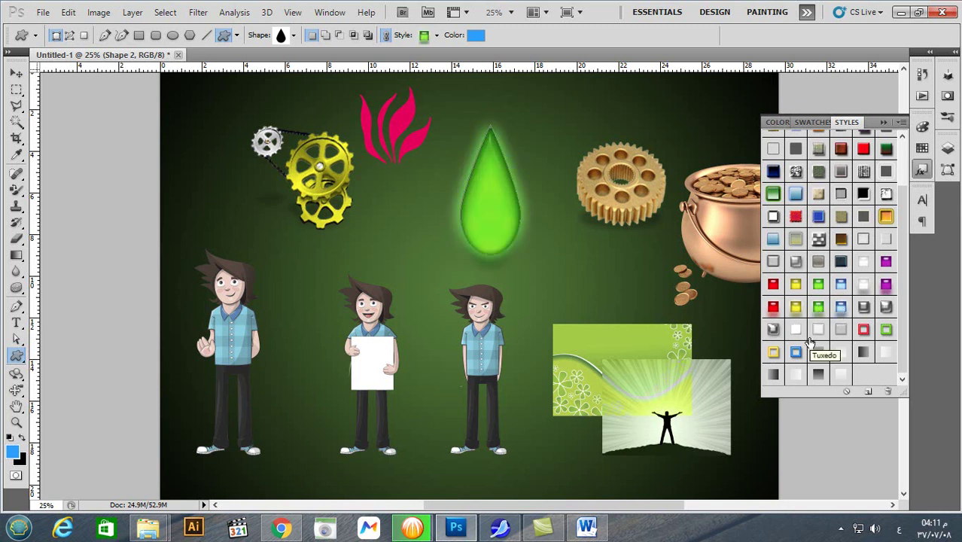
pyautogui.click(921, 169)
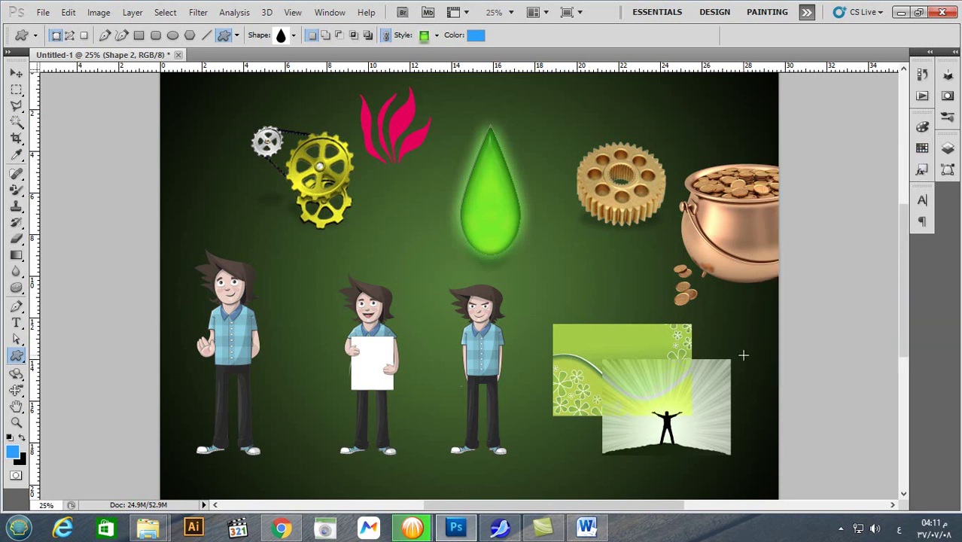